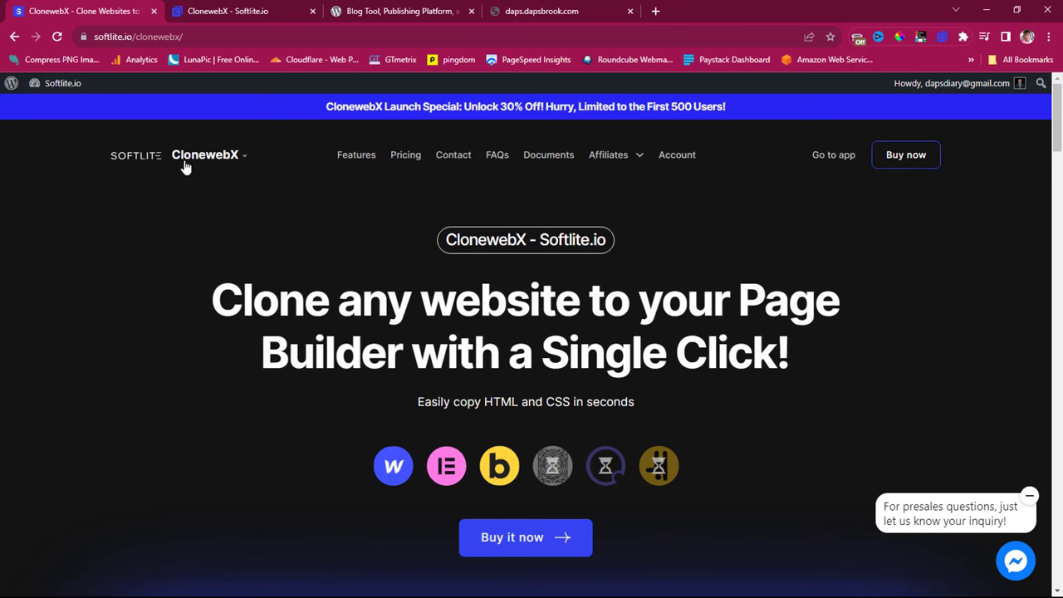
Scroll to the pricing plans and highlight the Free plan's 'Only Desktop Template' feature
click(230, 83)
scroll(718, 238, down, 15)
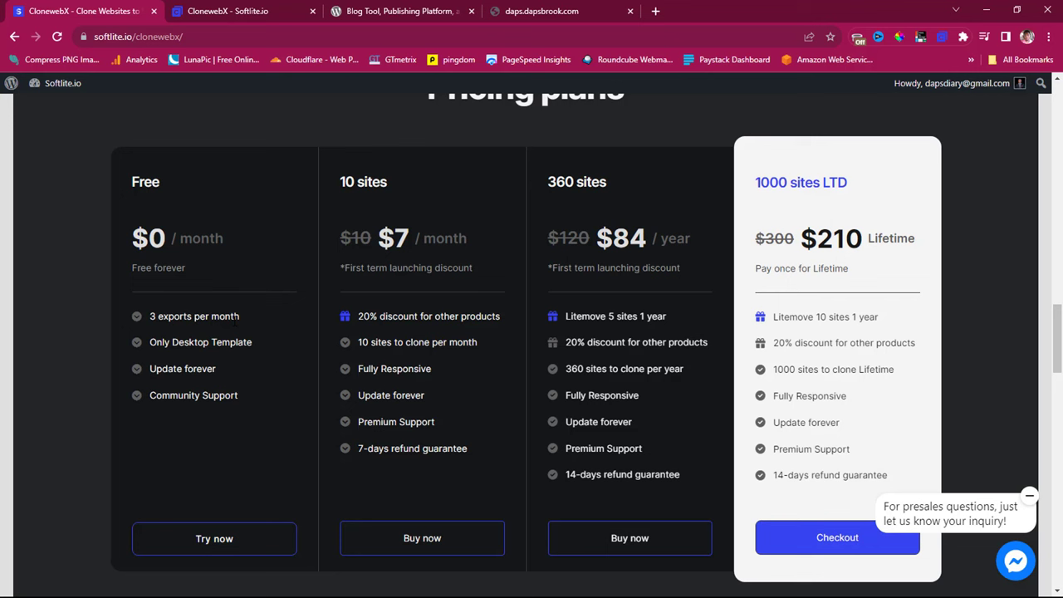
drag(261, 344, 150, 348)
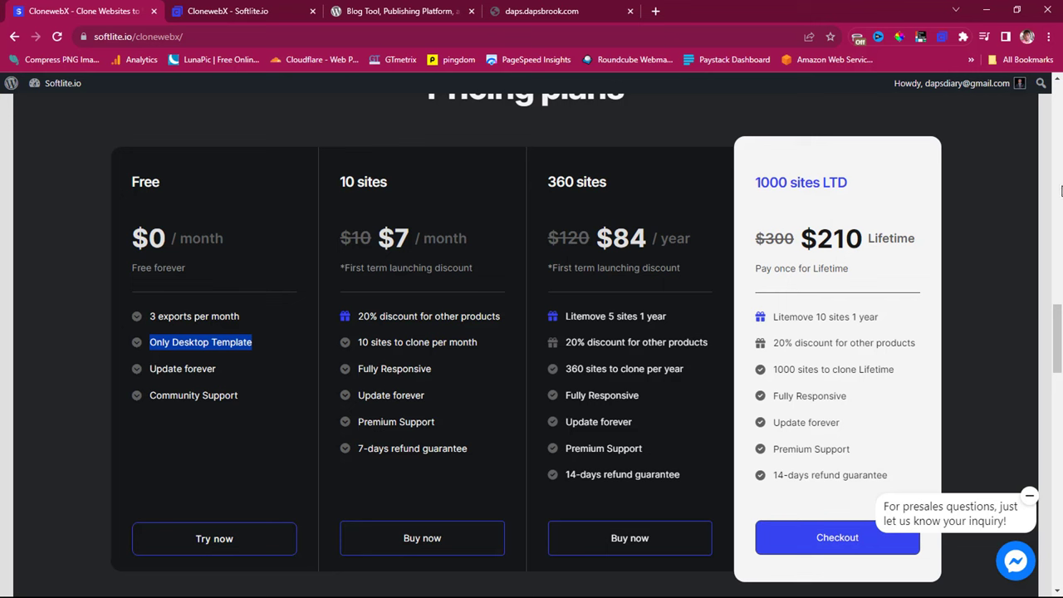
Scroll further down the page to bring the FAQ questions into view
scroll(1045, 248, down, 8)
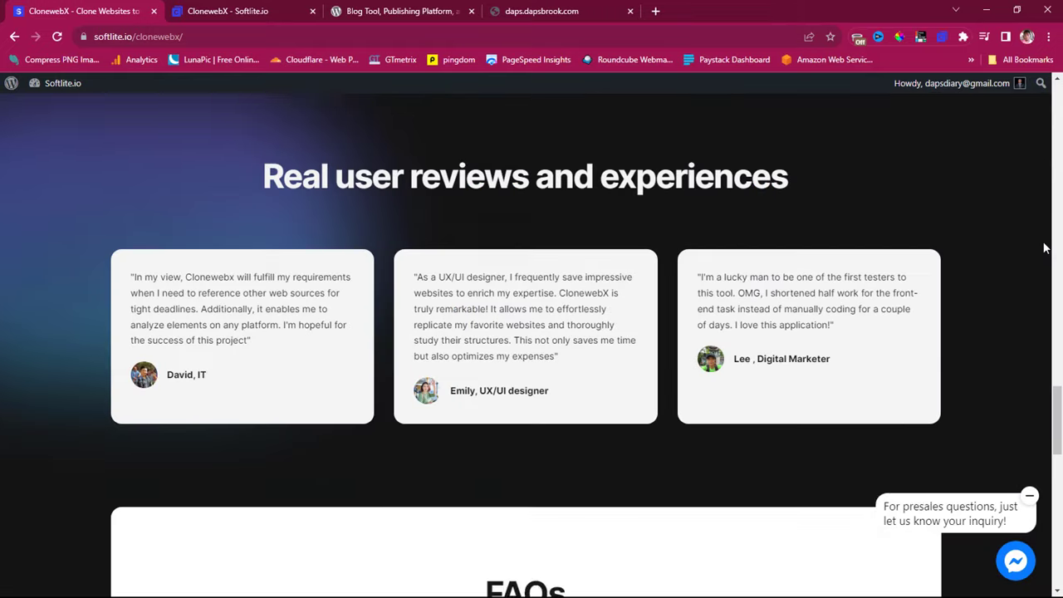
scroll(1045, 248, down, 7)
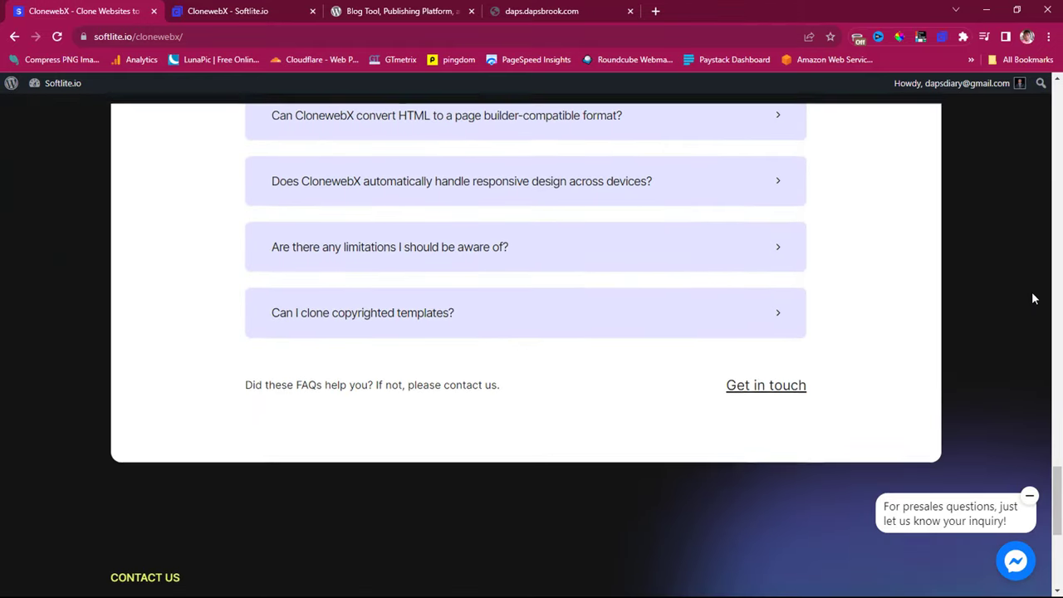
scroll(1033, 298, up, 3)
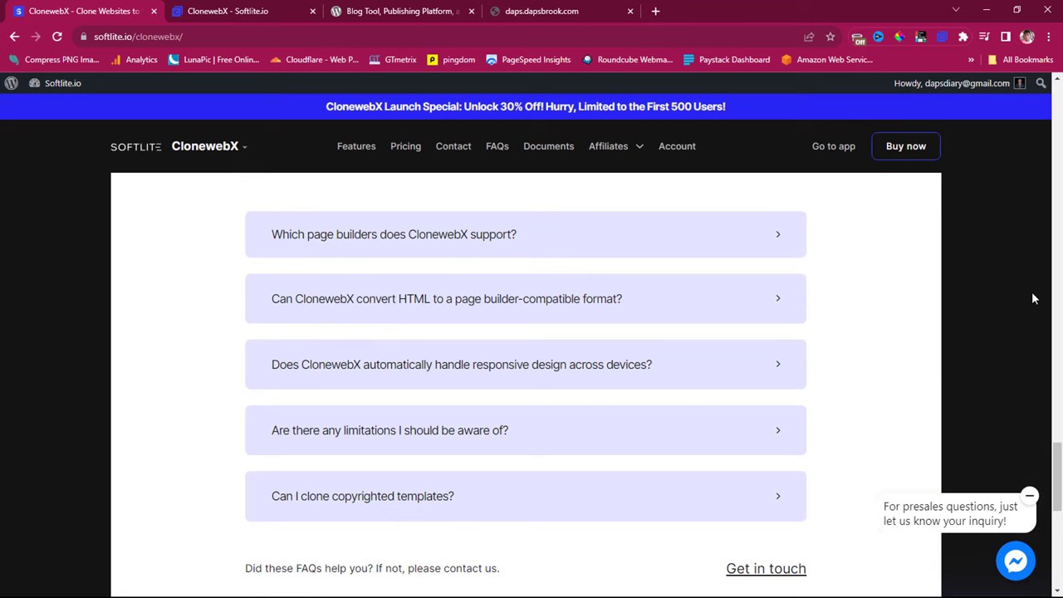
scroll(1034, 298, up, 2)
scroll(1034, 298, down, 3)
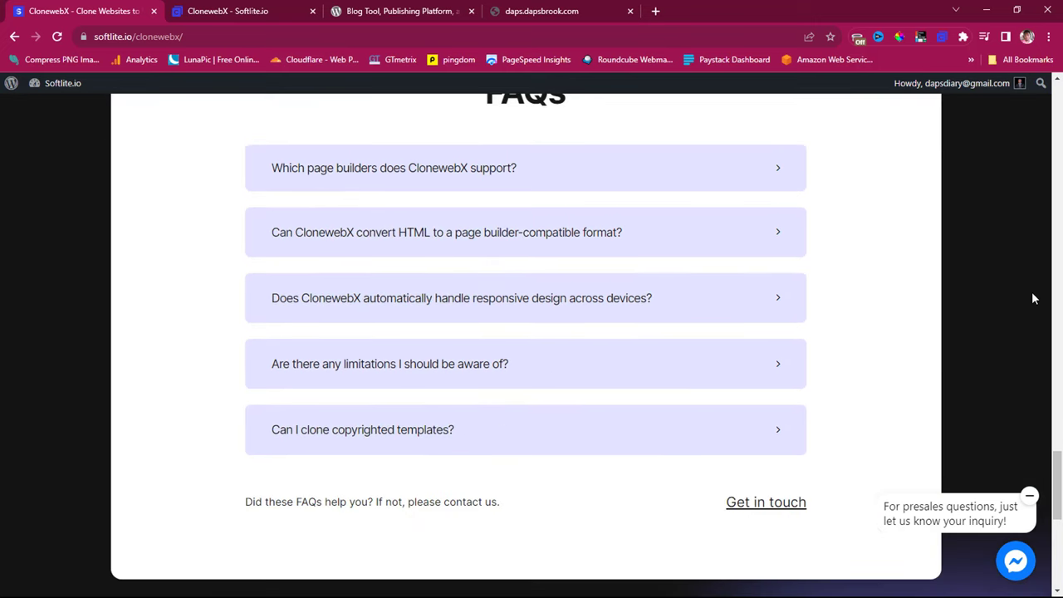
Expand the 'Are there any limitations' FAQ, then scroll back up to the $210 lifetime plan
click(787, 369)
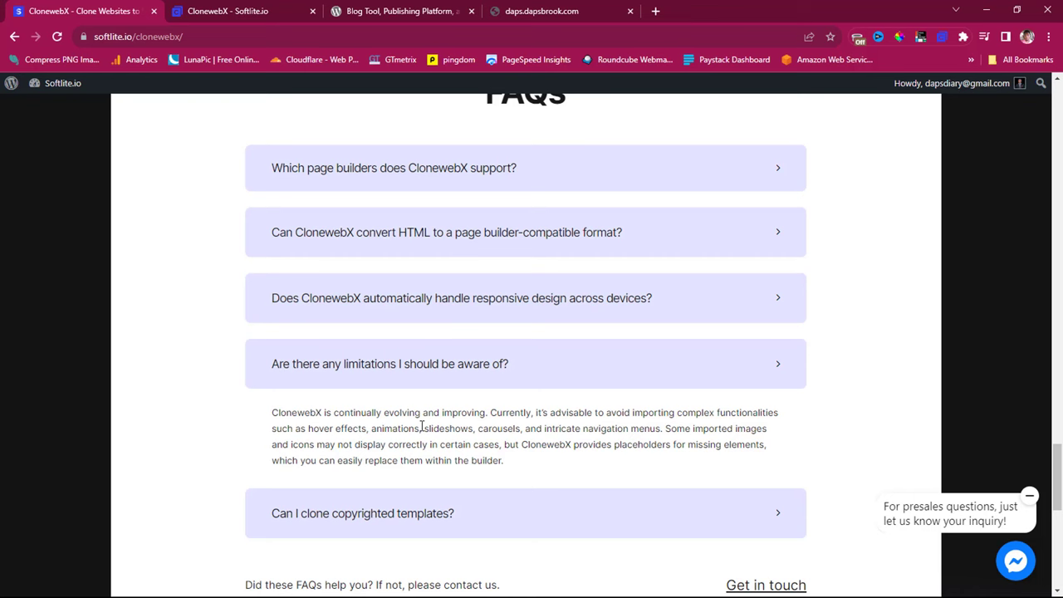
scroll(421, 426, up, 10)
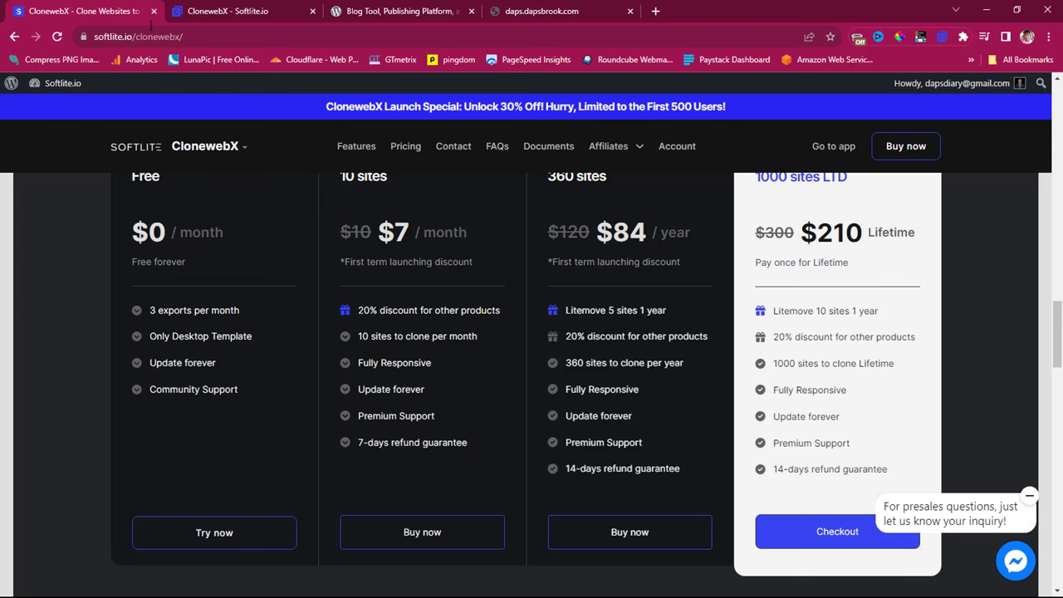
Glance at the ClonewebX projects tab, then browse the wordpress.org homepage
click(229, 12)
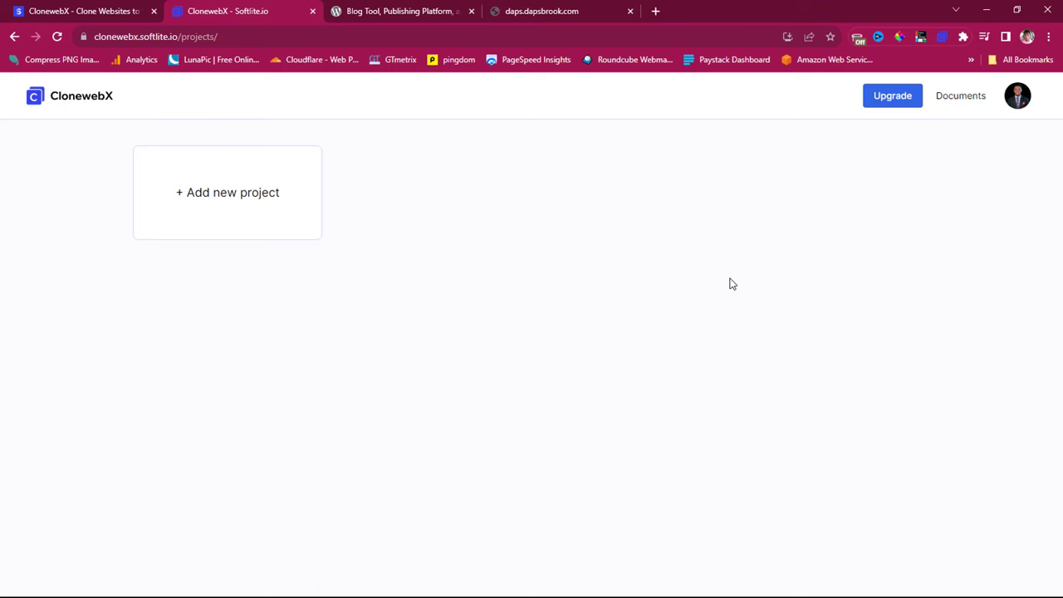
click(399, 11)
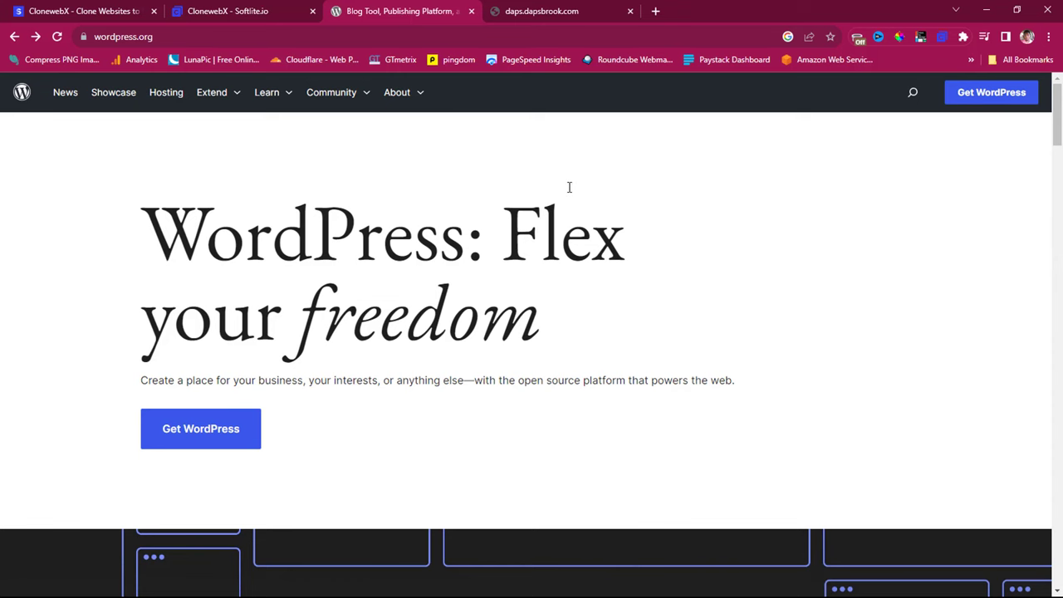
scroll(580, 241, down, 3)
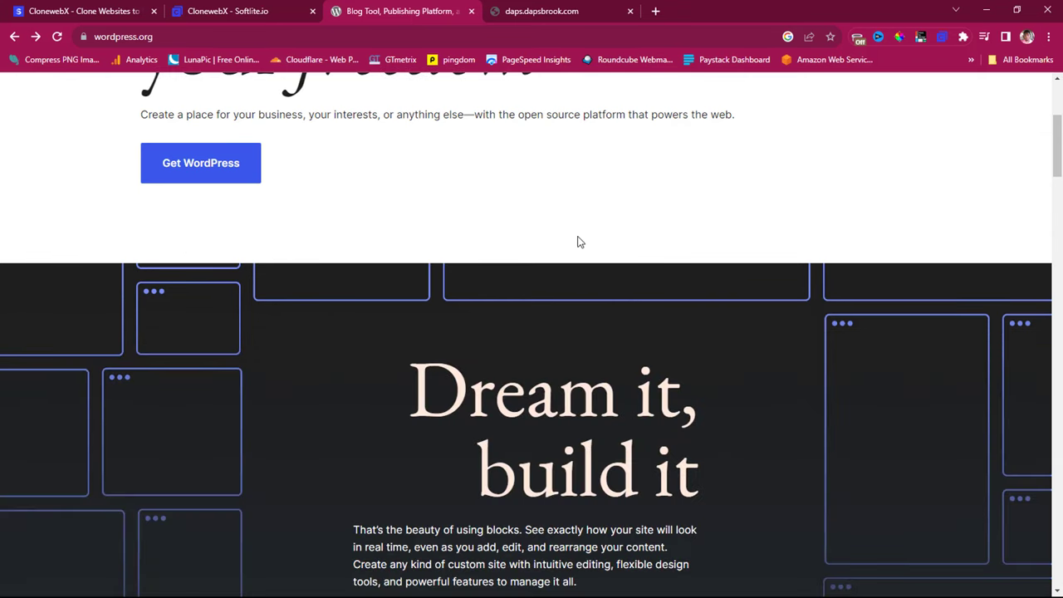
scroll(579, 242, up, 3)
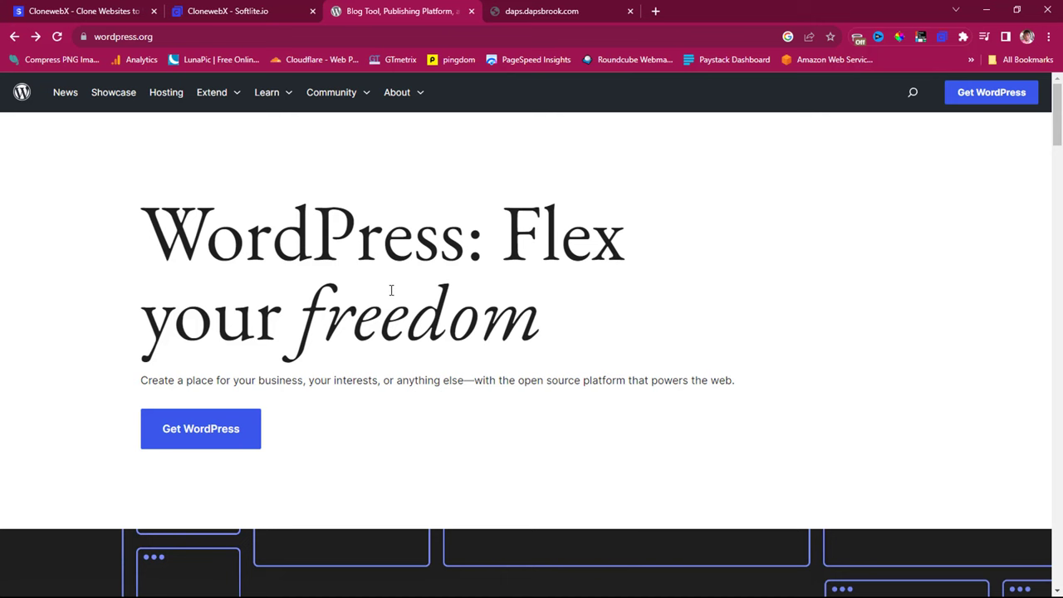
Start a new ClonewebX project named 'wordpress clone'
click(257, 10)
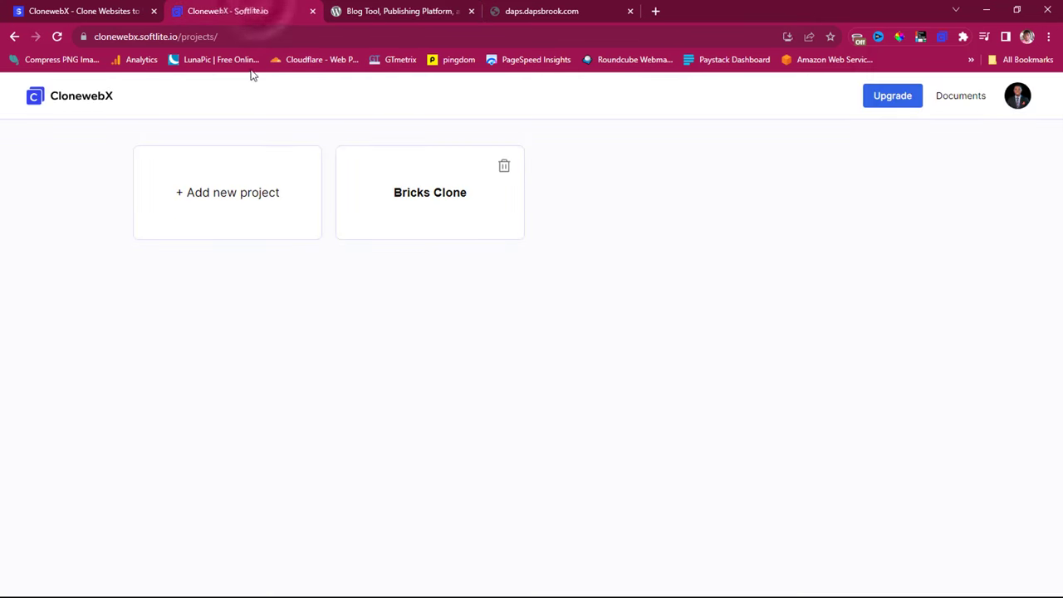
click(233, 204)
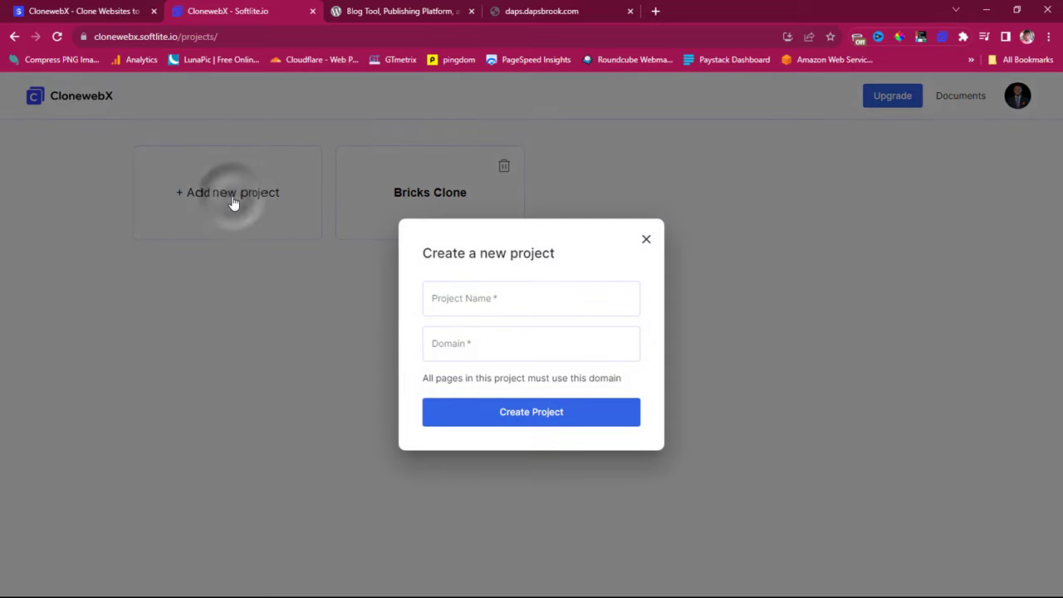
click(501, 297)
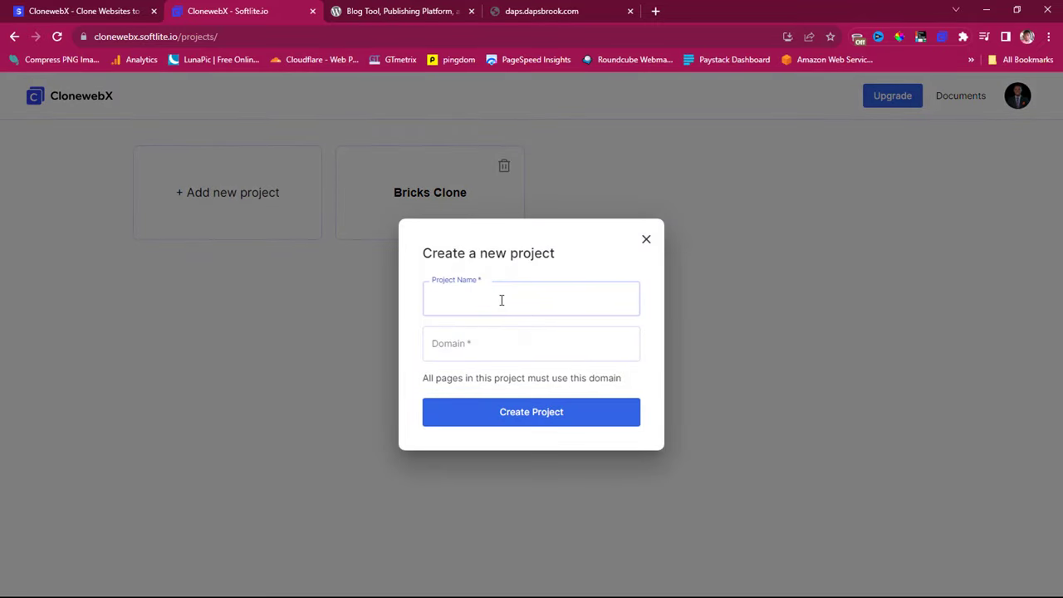
text(wordpress clone)
Copy the wordpress.org address into the Domain field and create the project
click(397, 14)
click(113, 36)
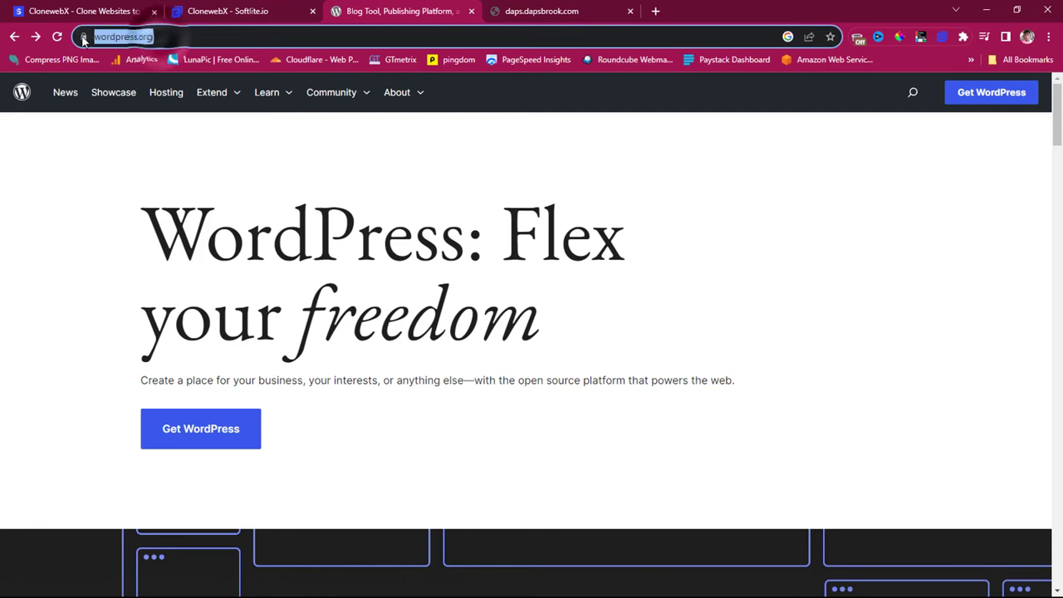
right_click(108, 39)
click(152, 119)
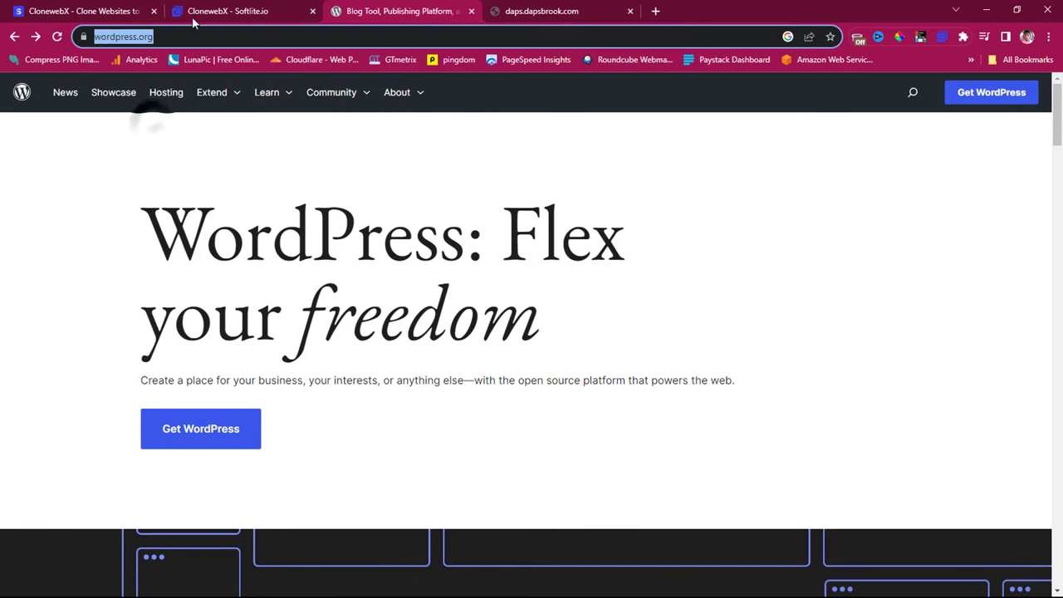
click(197, 17)
click(471, 344)
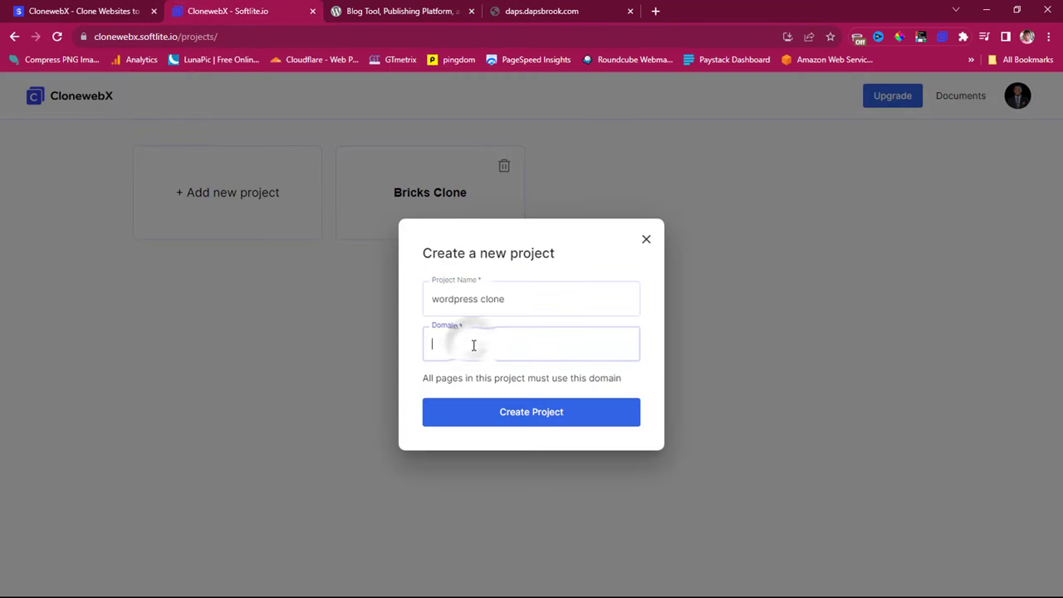
key(ctrl+v)
click(539, 418)
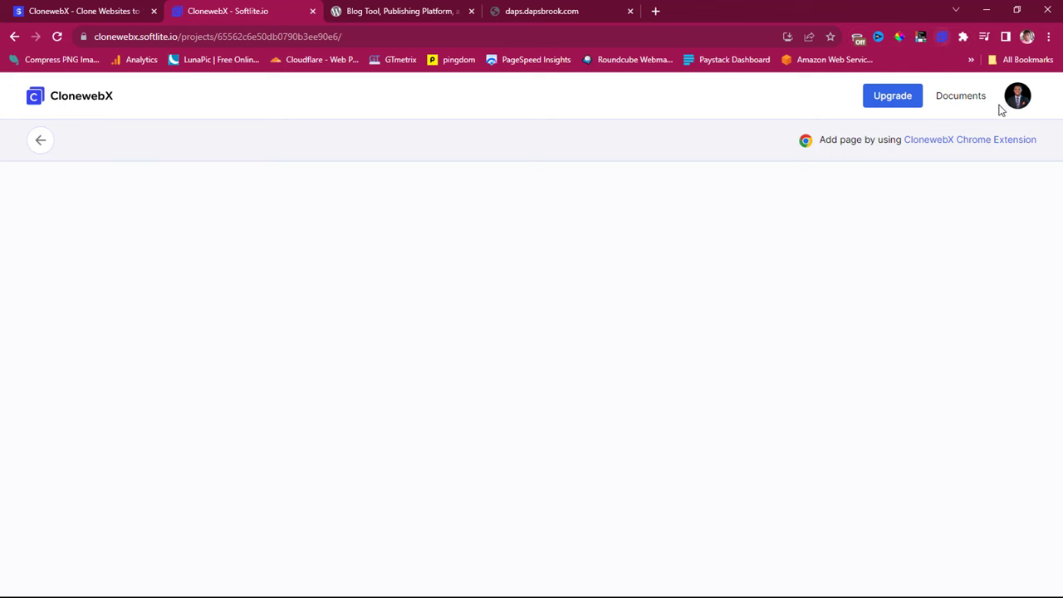
Scroll the wordpress.org homepage to the bottom and back up to fully load it
click(434, 10)
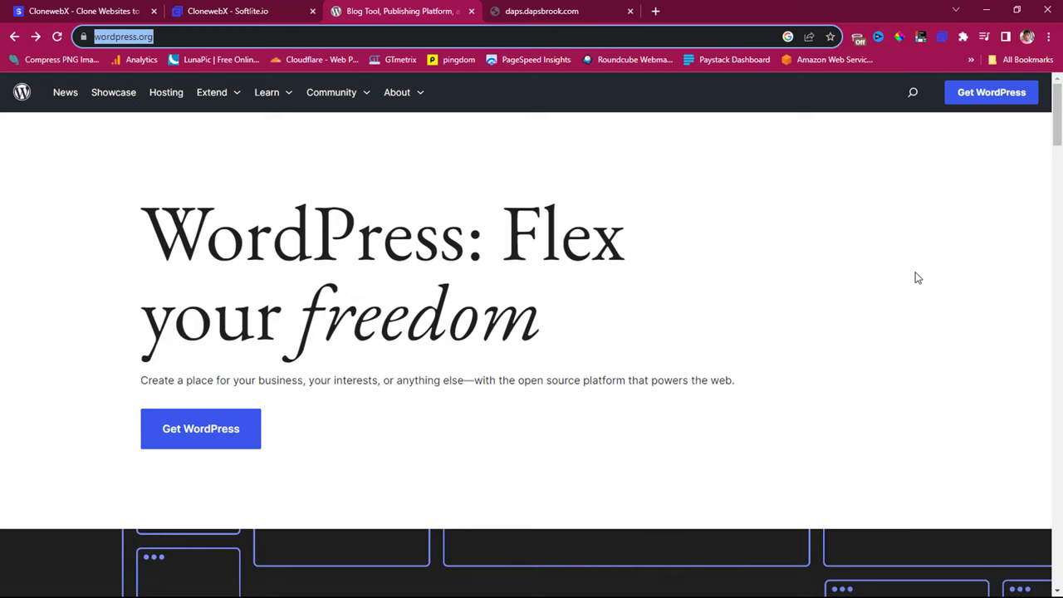
scroll(922, 287, down, 13)
scroll(934, 297, down, 4)
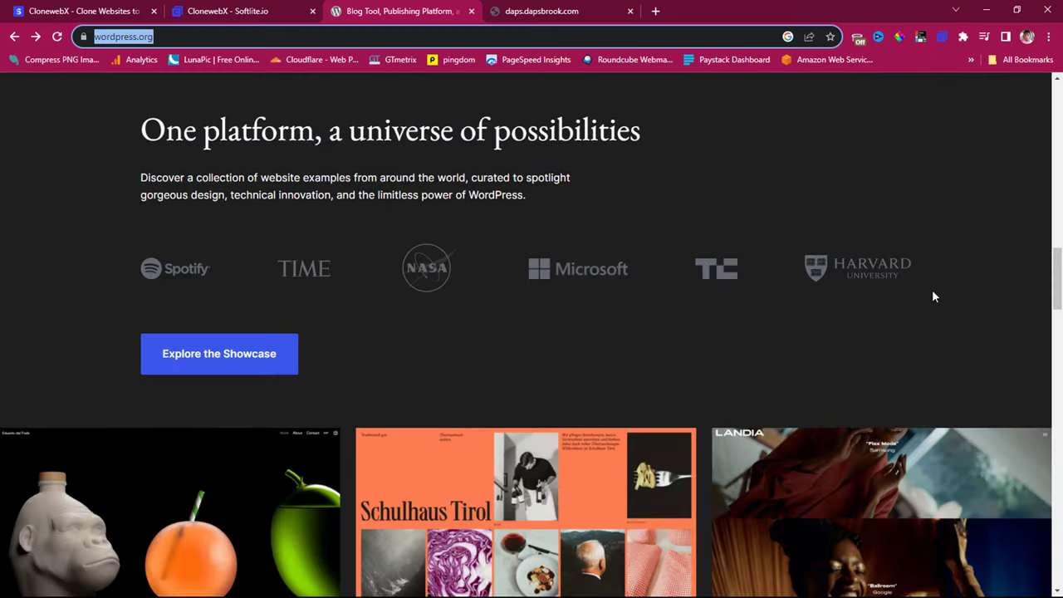
scroll(934, 297, down, 8)
scroll(933, 297, down, 12)
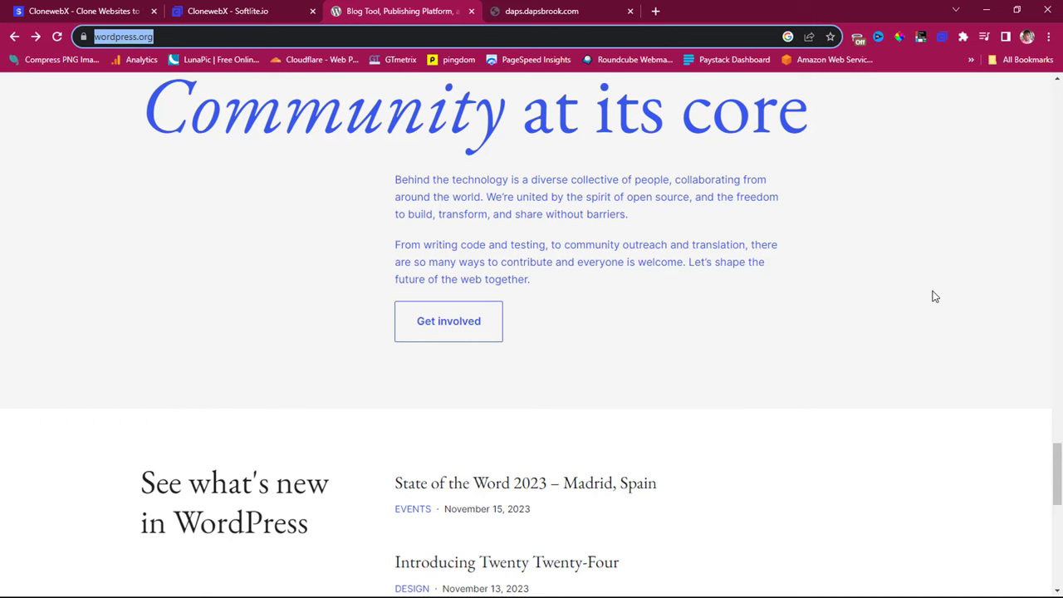
scroll(934, 296, down, 8)
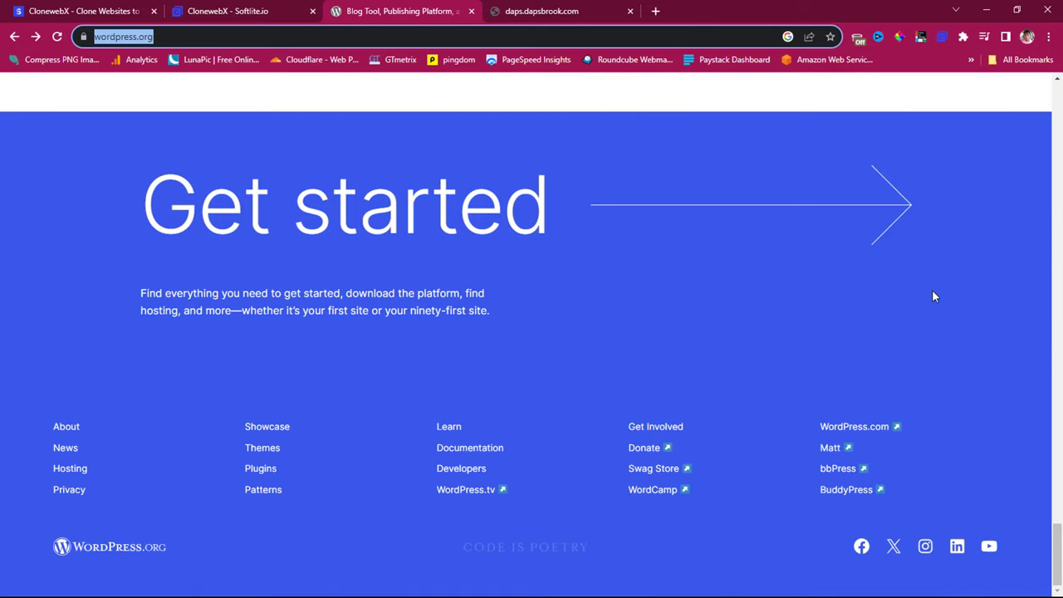
scroll(932, 296, up, 15)
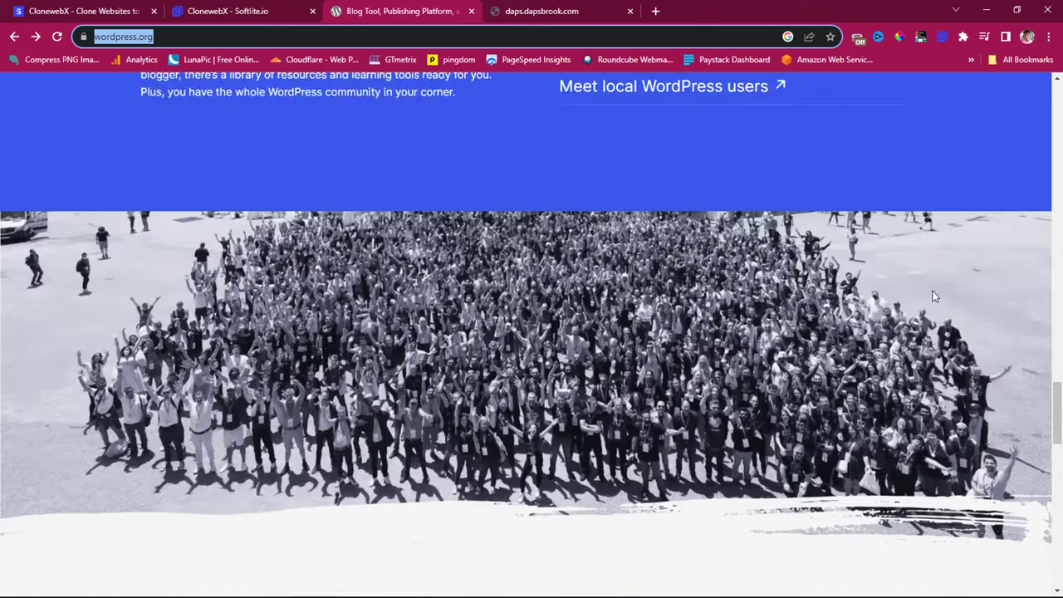
scroll(933, 295, up, 15)
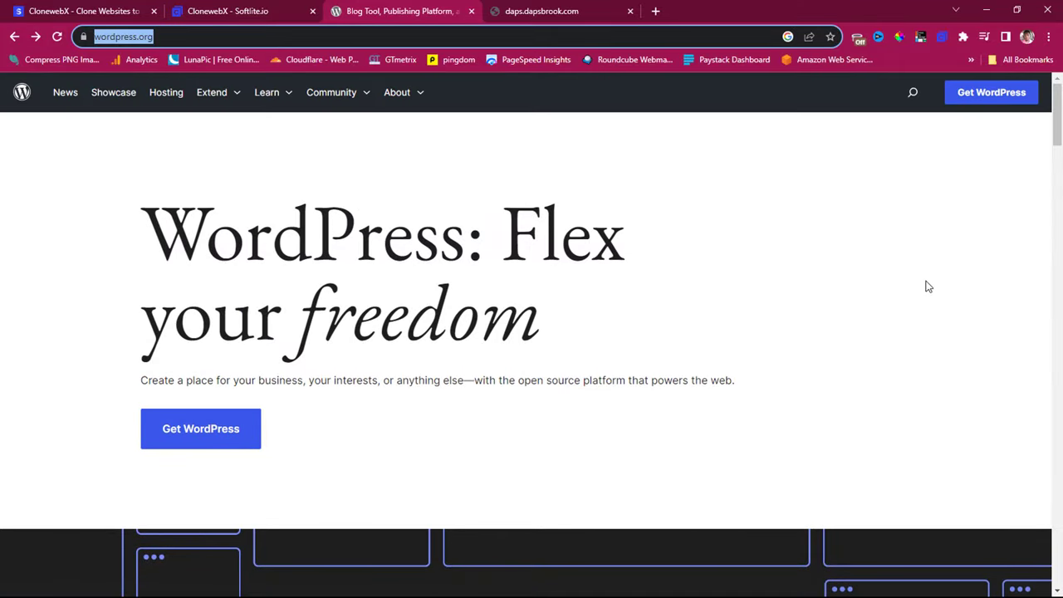
Add the wordpress.org homepage to the 'wordpress clone' project using the ClonewebX extension
click(944, 38)
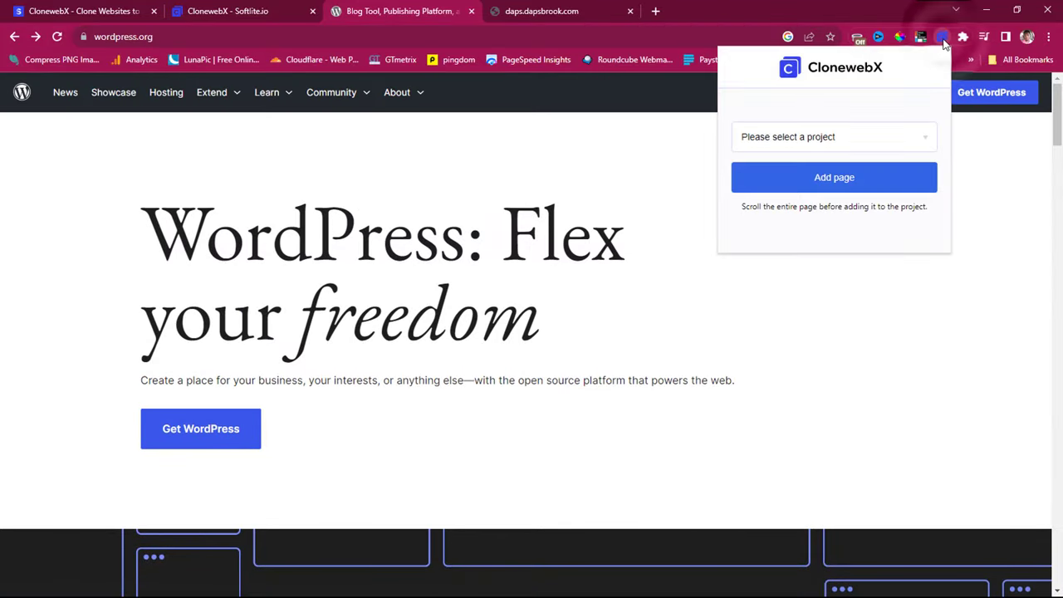
click(900, 146)
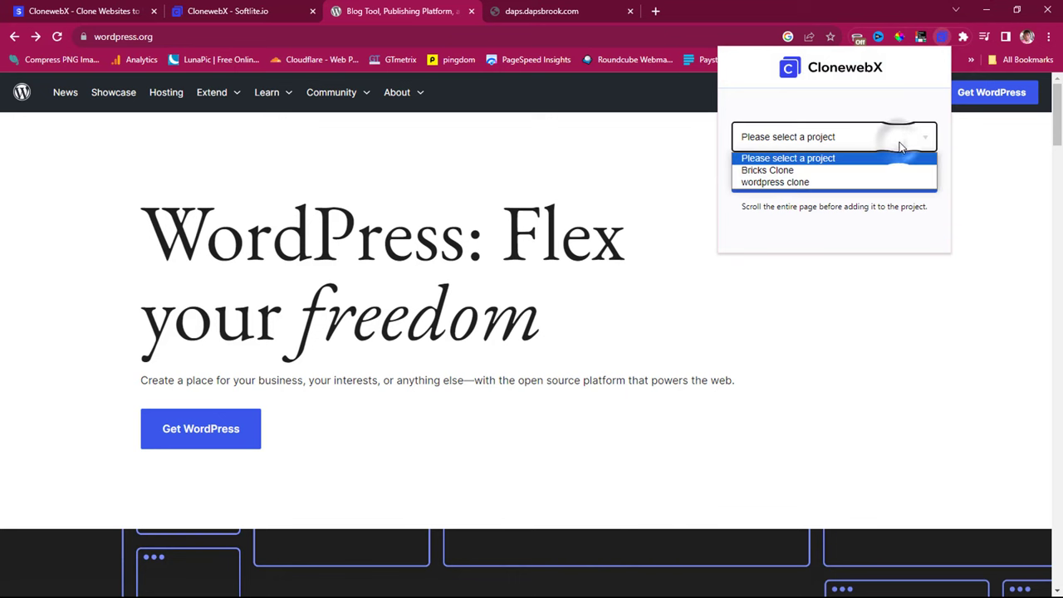
click(830, 182)
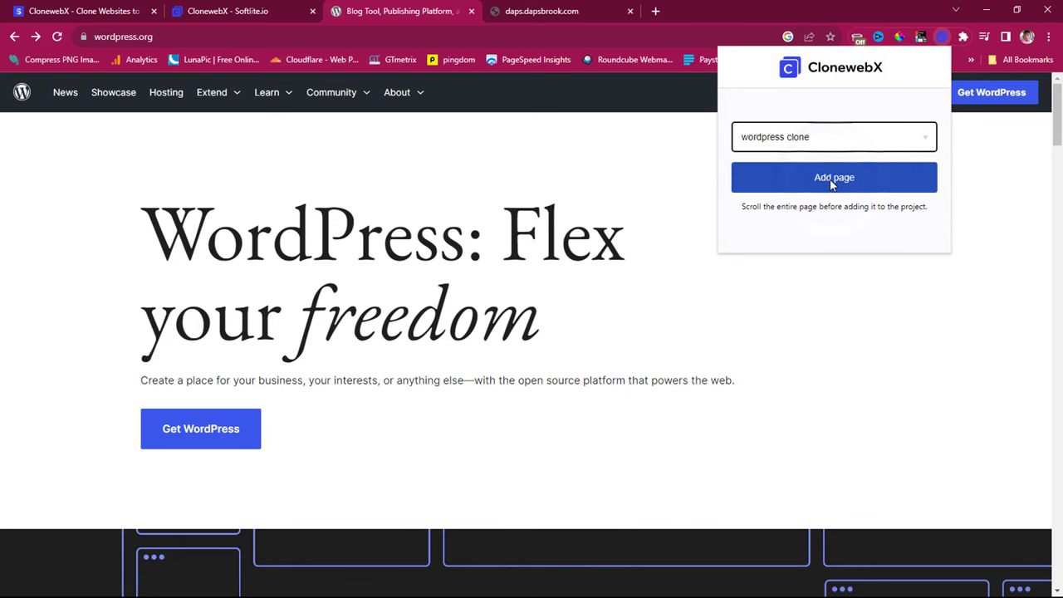
click(832, 182)
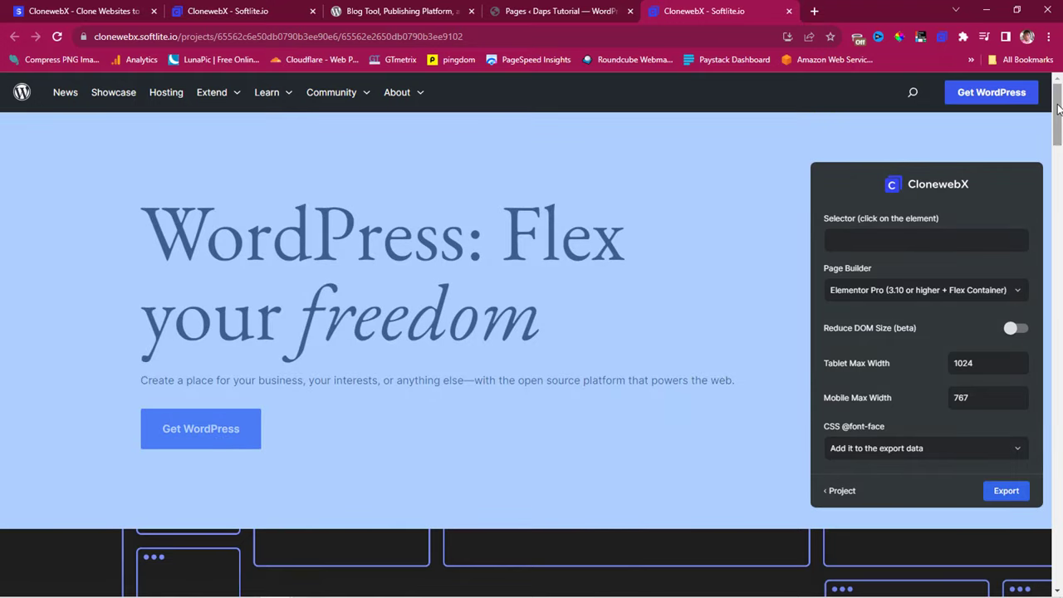
Scroll back to the captured homepage's hero with the Elementor Pro export panel showing
scroll(1056, 109, down, 3)
mouse_move(1057, 116)
mouse_down()
mouse_move(1059, 554)
mouse_move(1052, 127)
mouse_up()
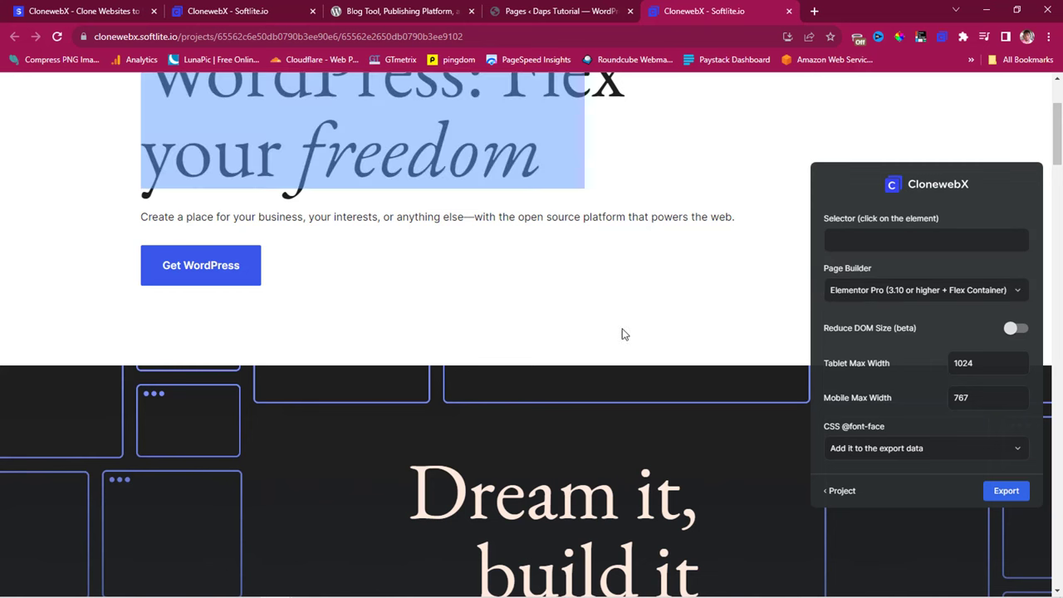
scroll(623, 332, up, 2)
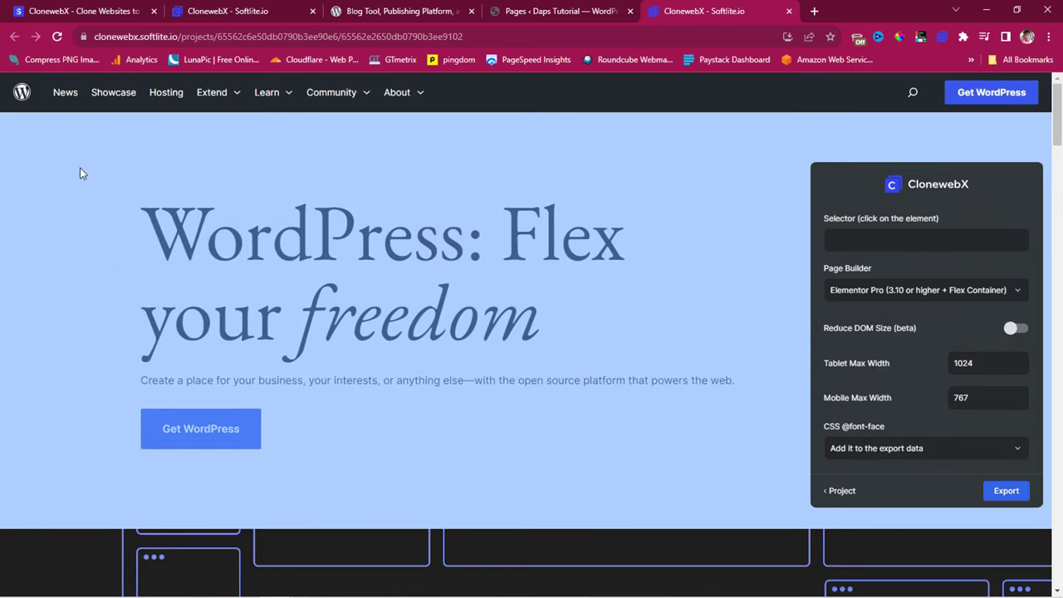
Preview the areas covered by the #intro hero and its parent by toggling their visibility
click(79, 175)
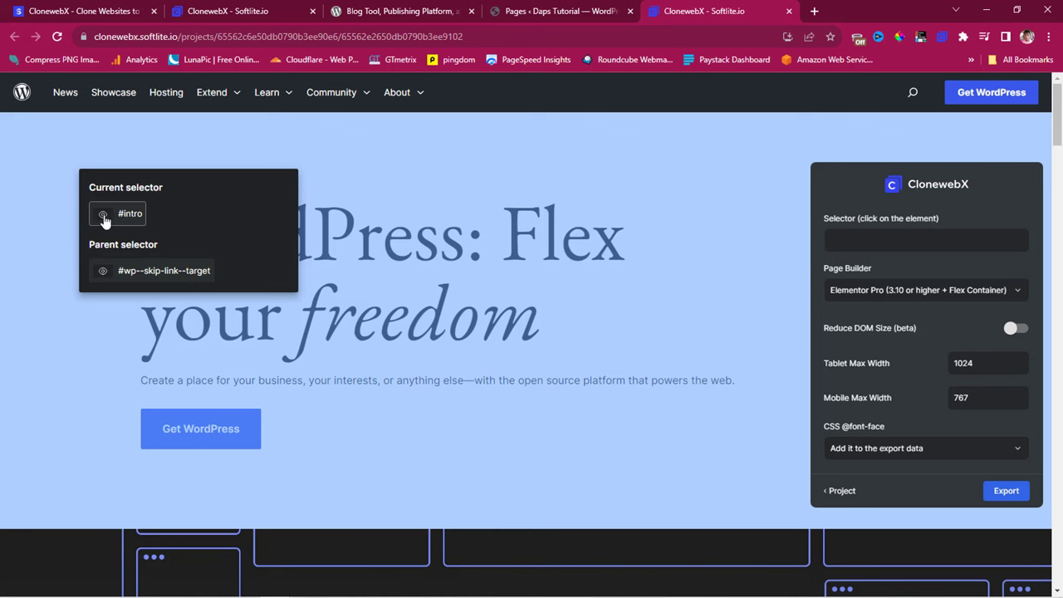
click(103, 217)
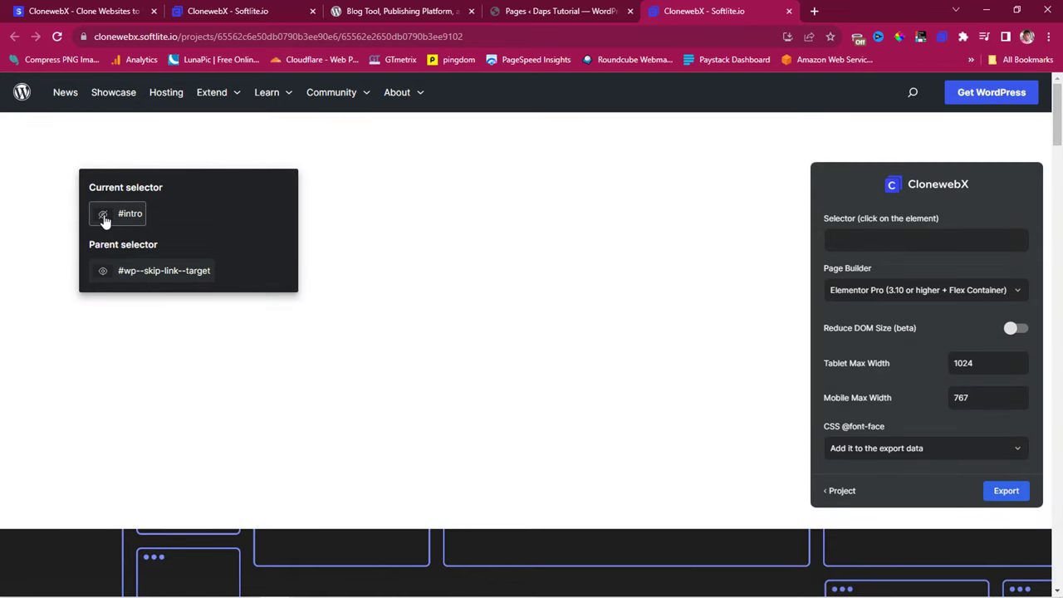
click(104, 218)
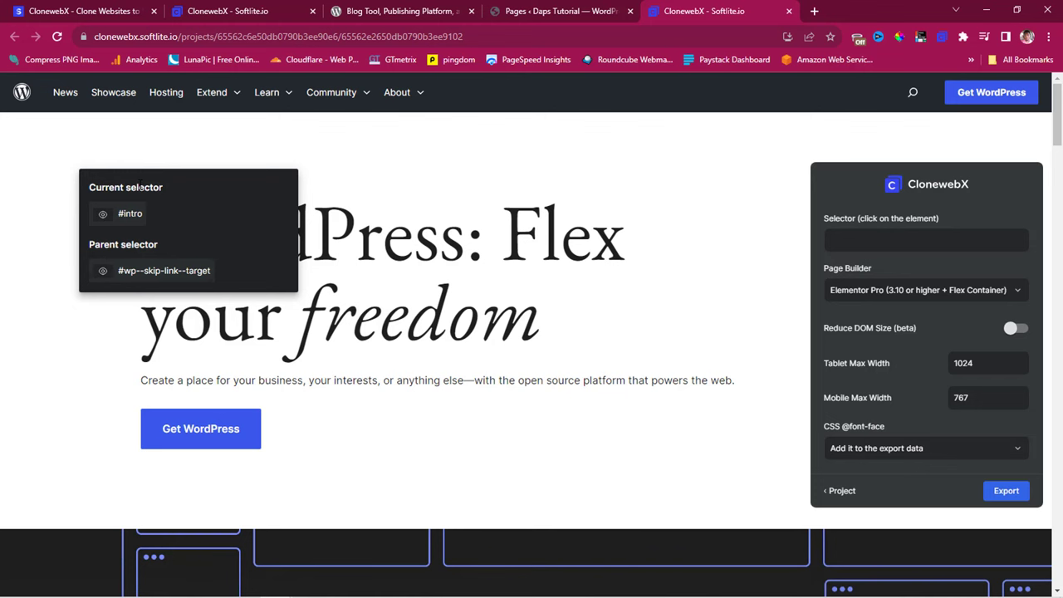
click(103, 272)
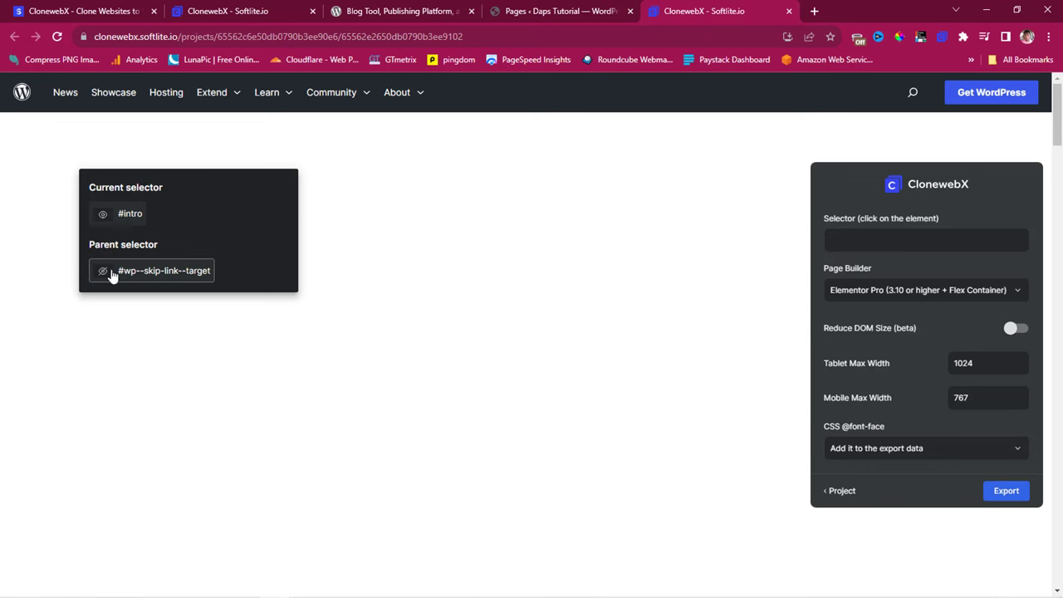
scroll(406, 246, down, 8)
scroll(406, 246, up, 5)
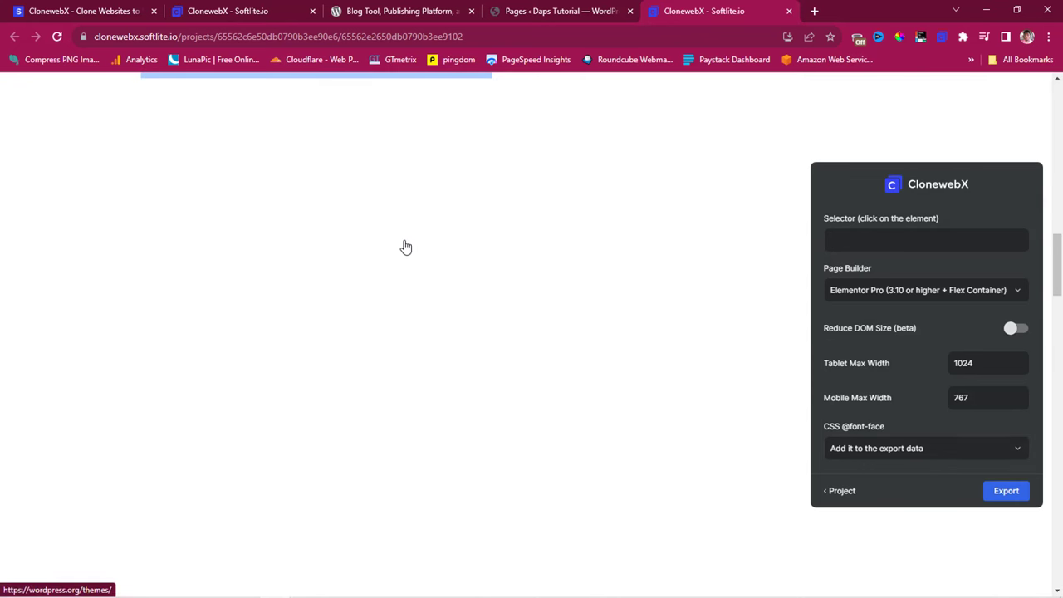
scroll(402, 247, up, 3)
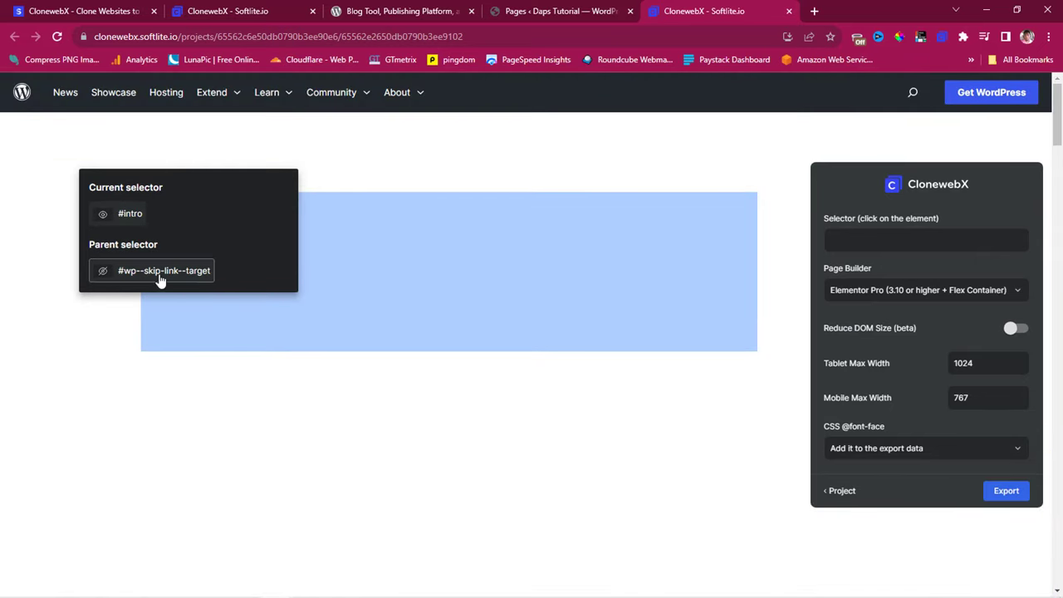
Set #wp--skip-link--target as the export selector and make the parent visible again
click(159, 272)
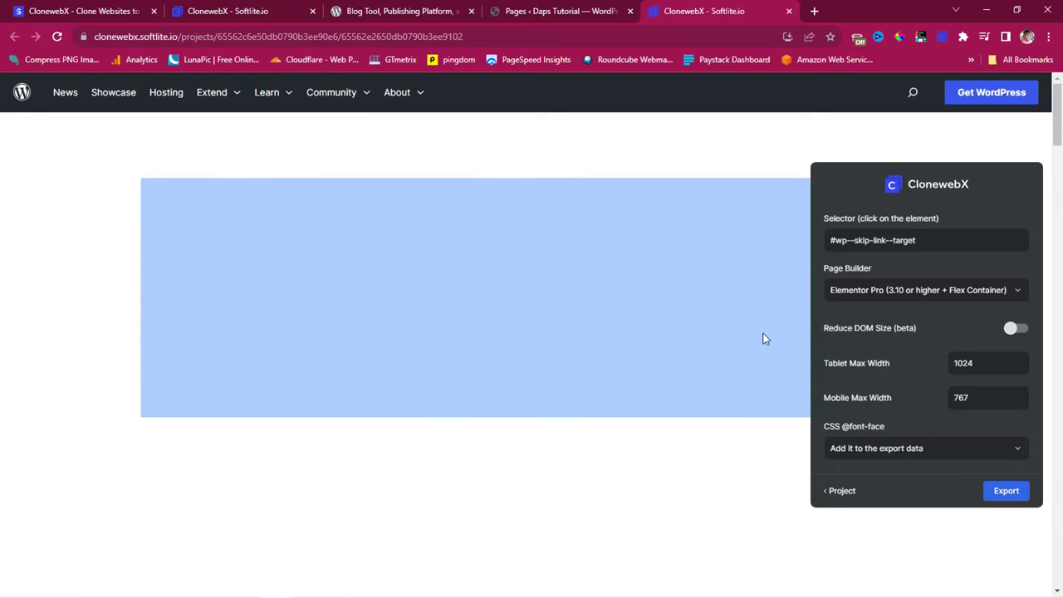
click(917, 240)
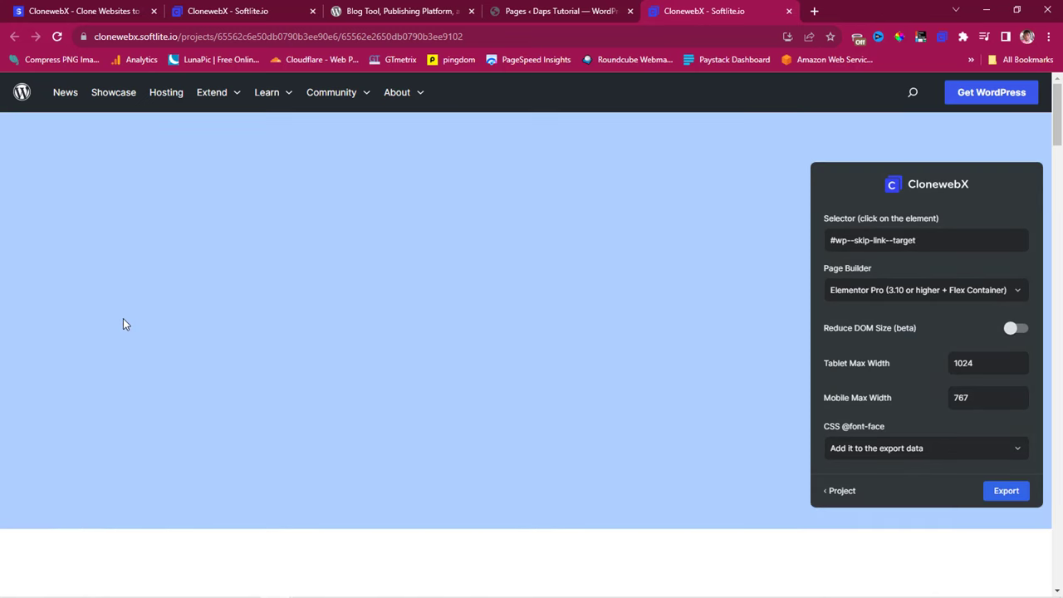
click(123, 319)
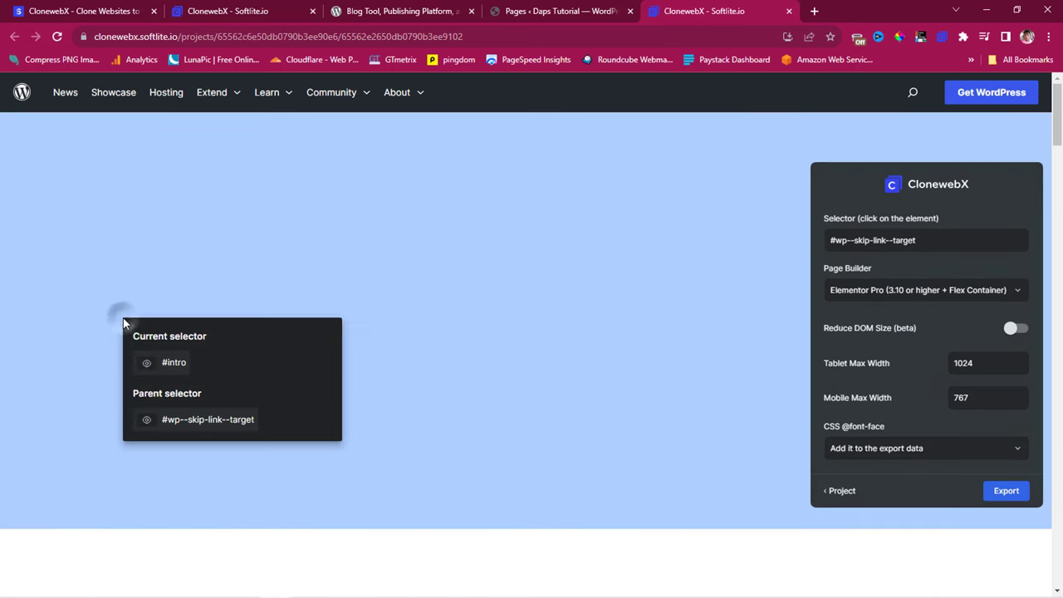
click(147, 422)
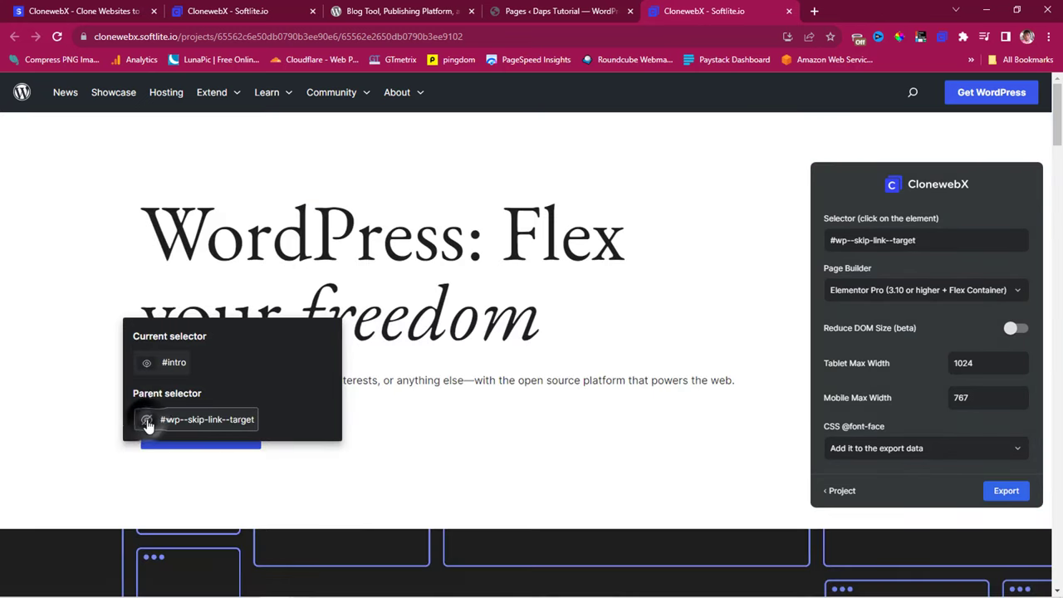
click(905, 290)
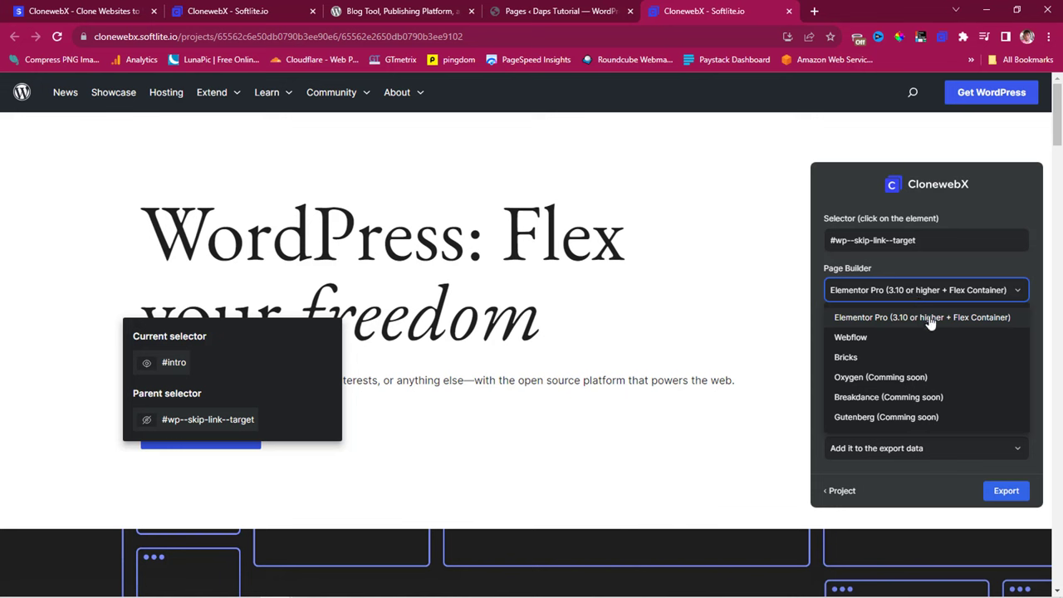
click(845, 357)
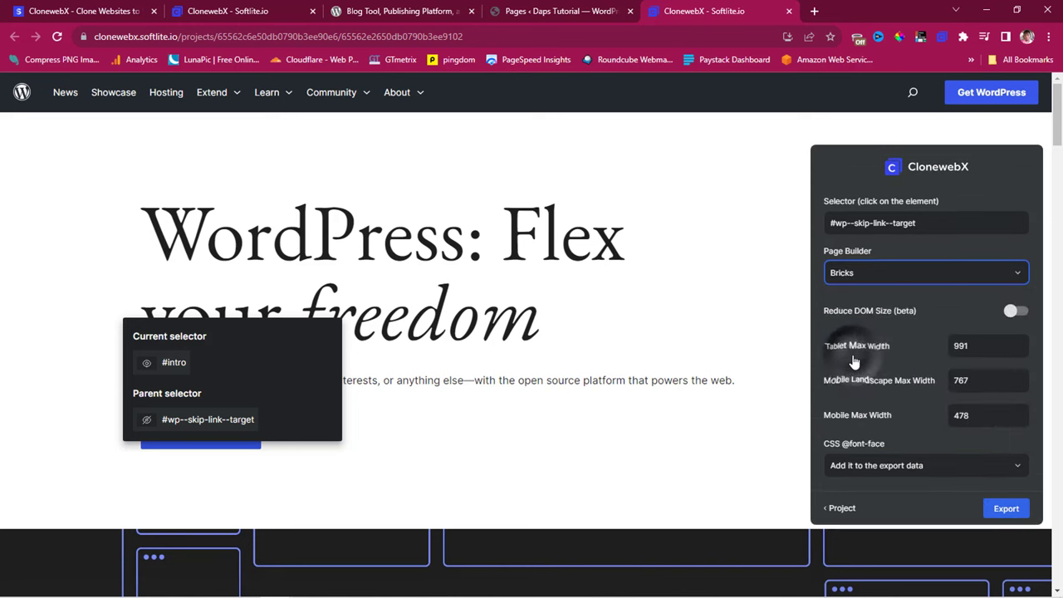
click(1006, 458)
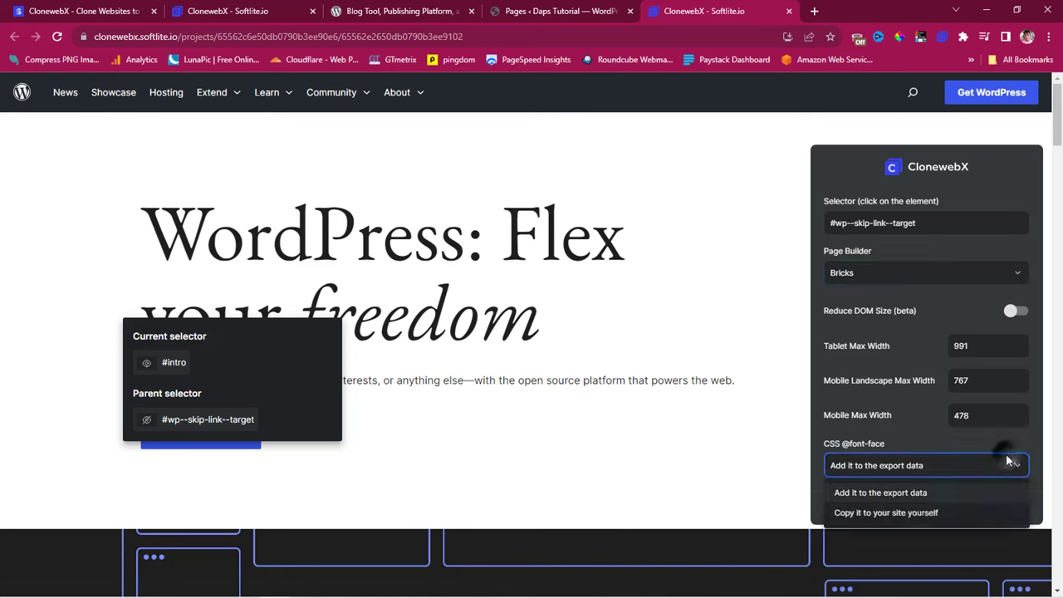
click(940, 468)
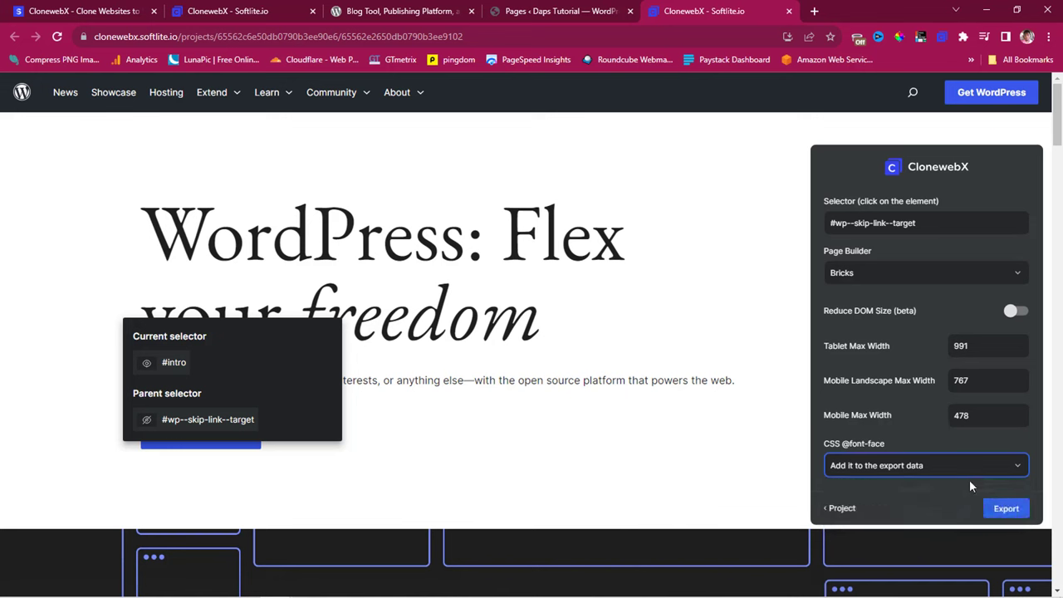
click(1007, 516)
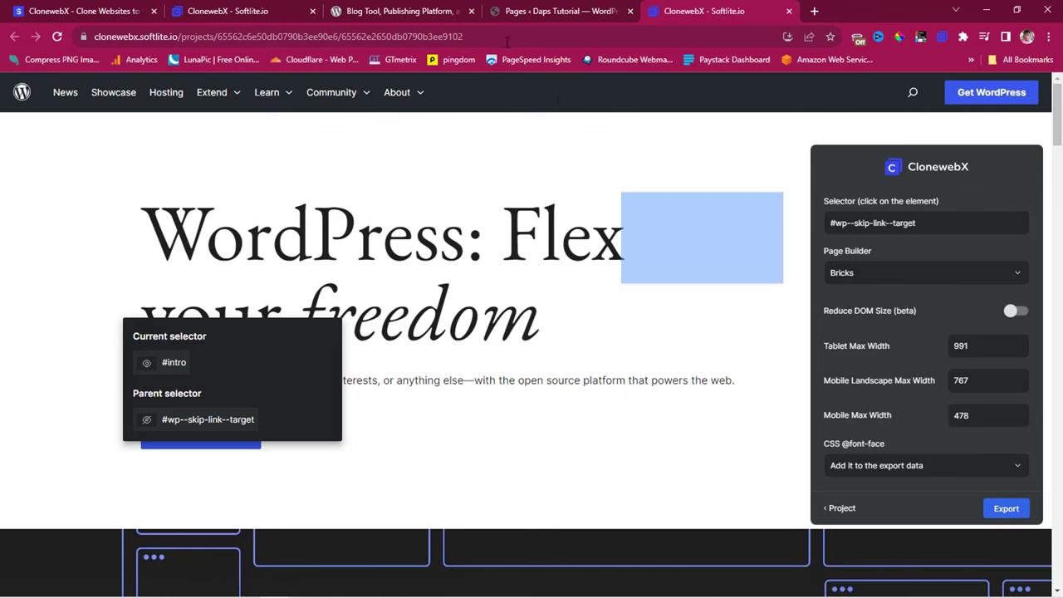
Create and publish a new page titled 'WordPress'
click(530, 10)
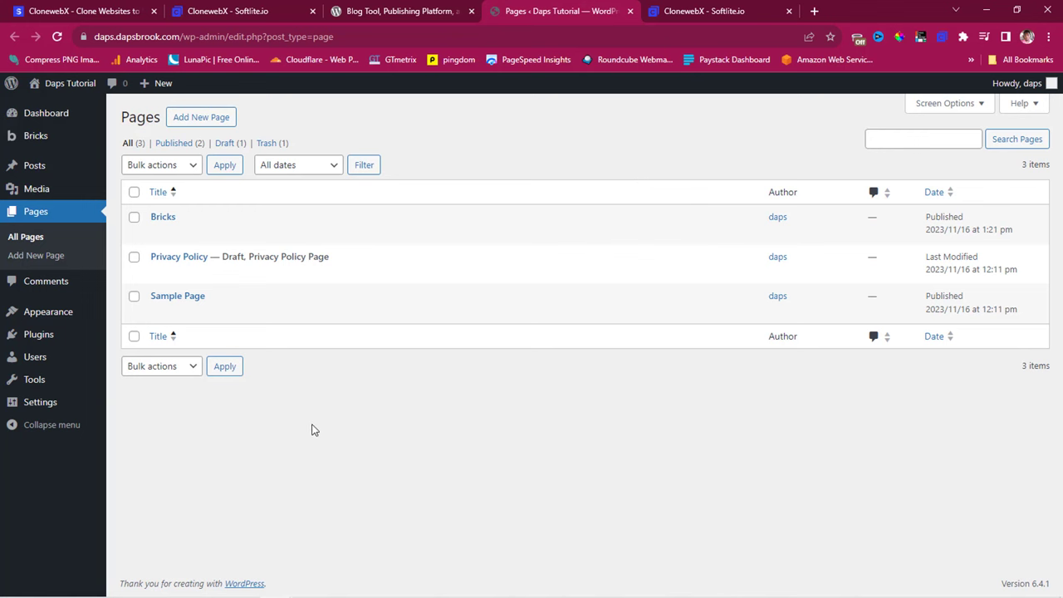
click(202, 117)
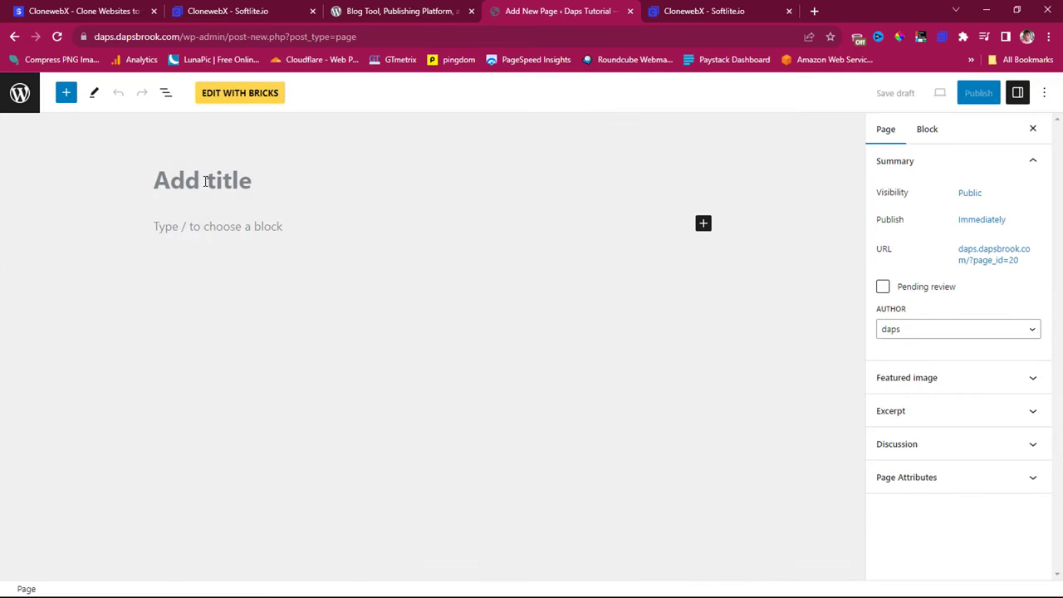
text(WordPress)
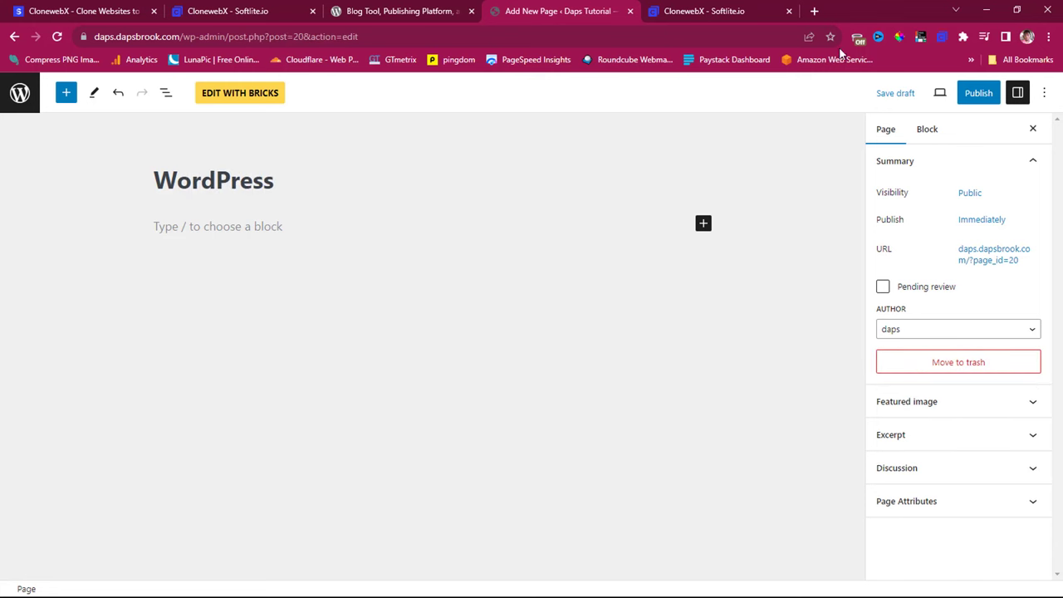
click(977, 93)
click(934, 93)
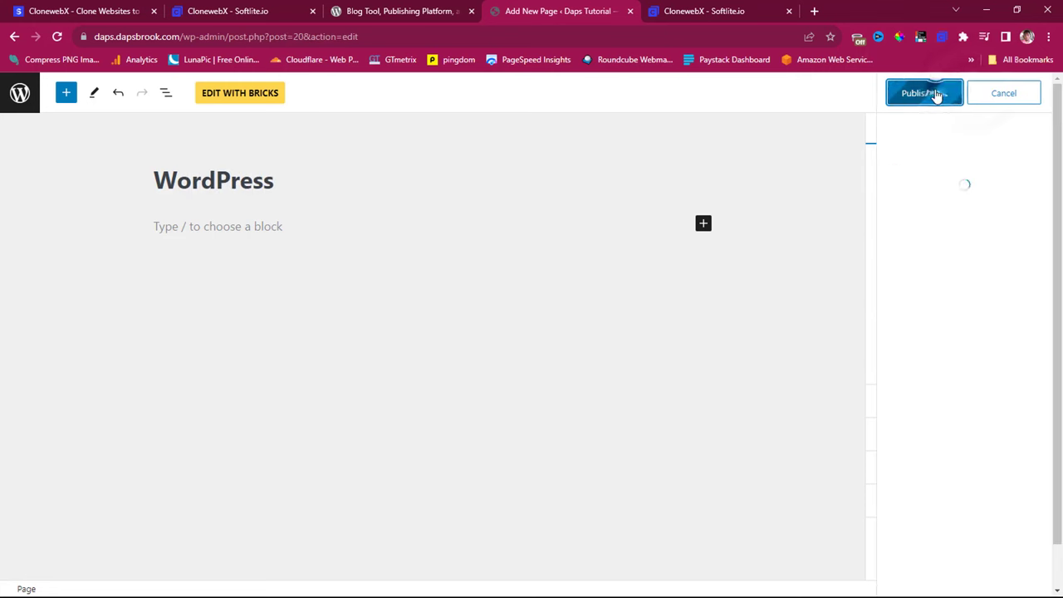
View the live WordPress page in a new tab, then return to the editor
click(930, 239)
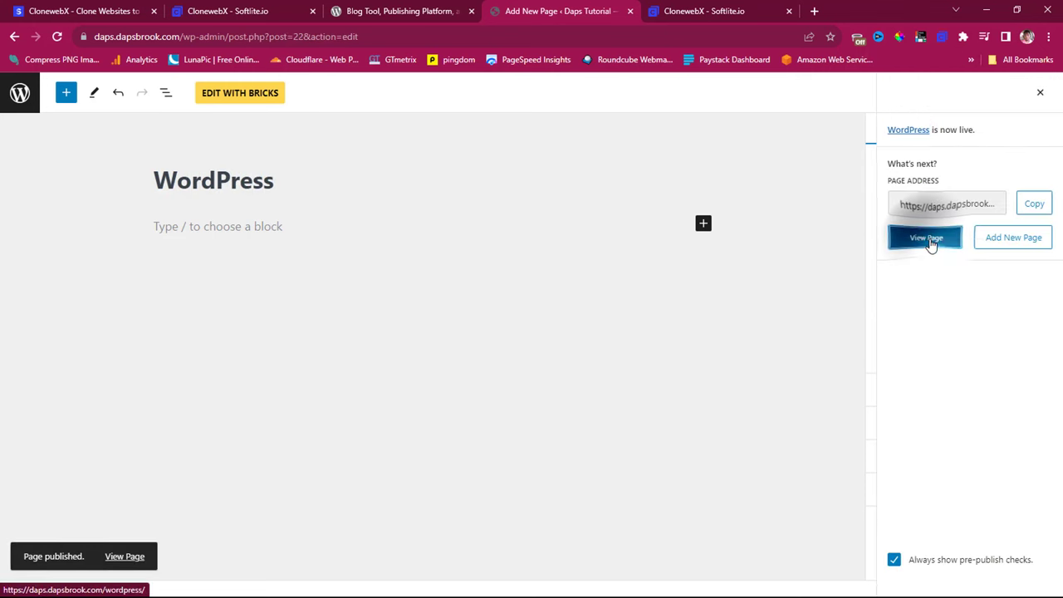
right_click(930, 239)
click(963, 248)
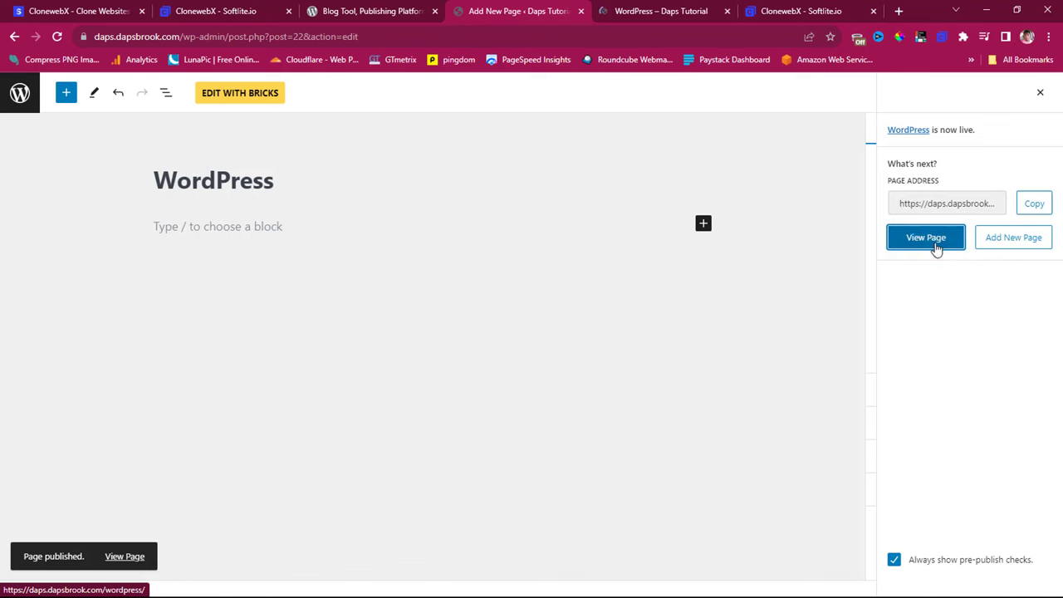
click(675, 11)
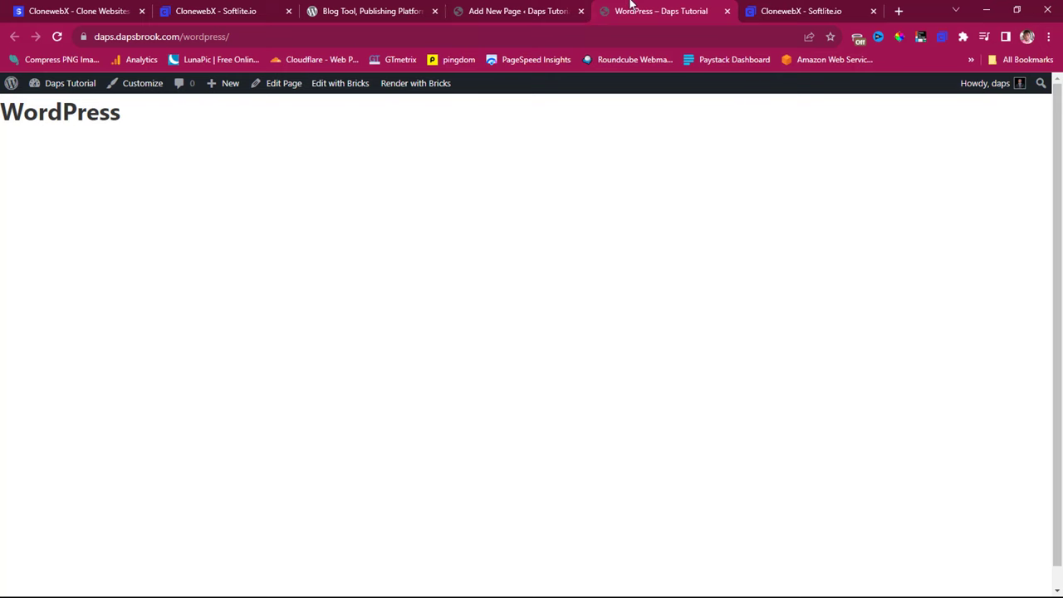
click(484, 12)
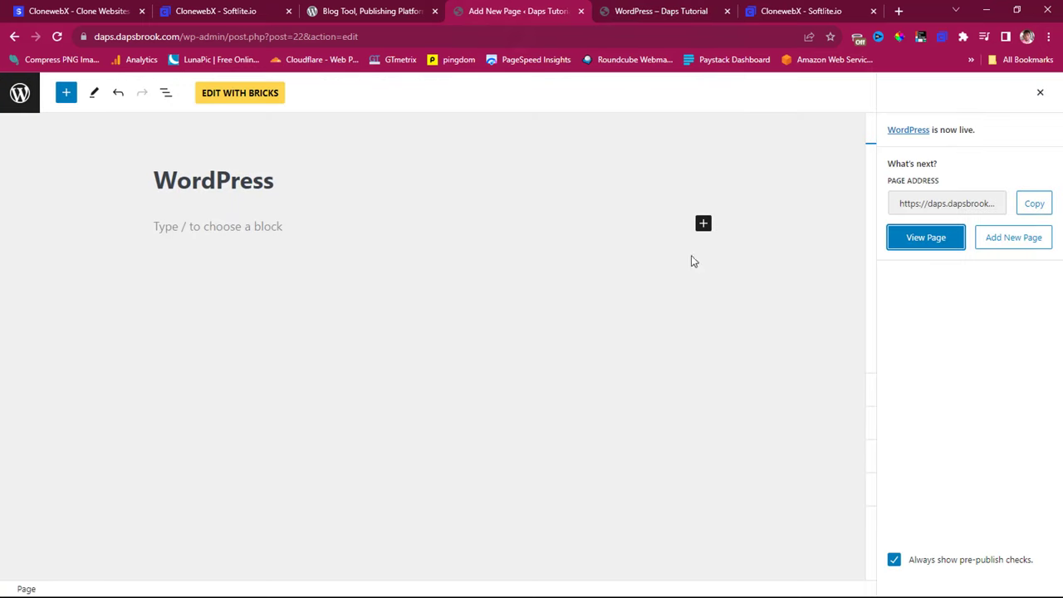
Paste the cloned wordpress.org content into a new Div in Bricks, showing the 'Flex your freedom' hero
click(240, 93)
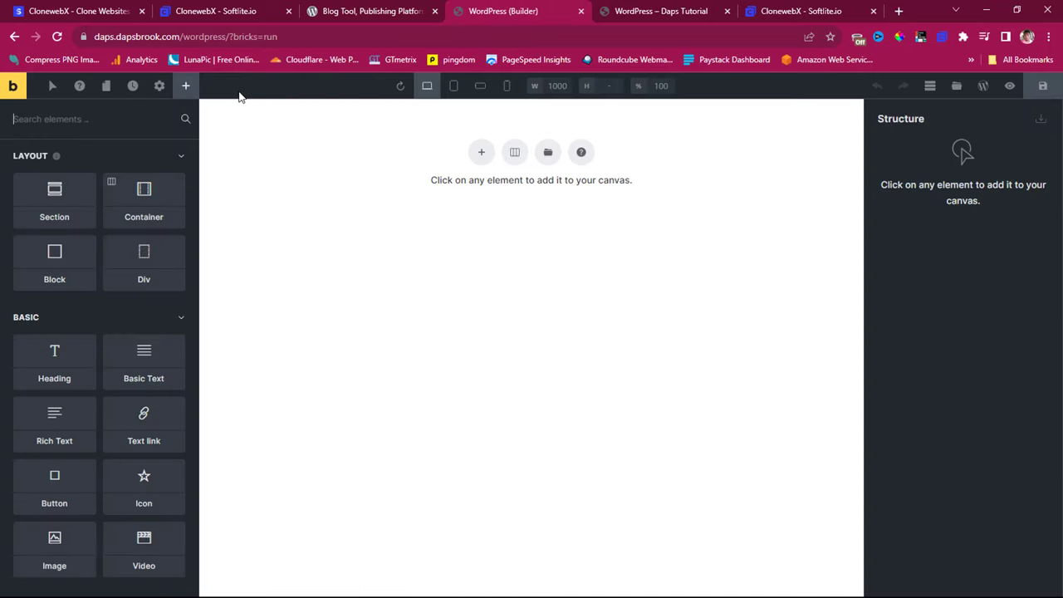
click(141, 257)
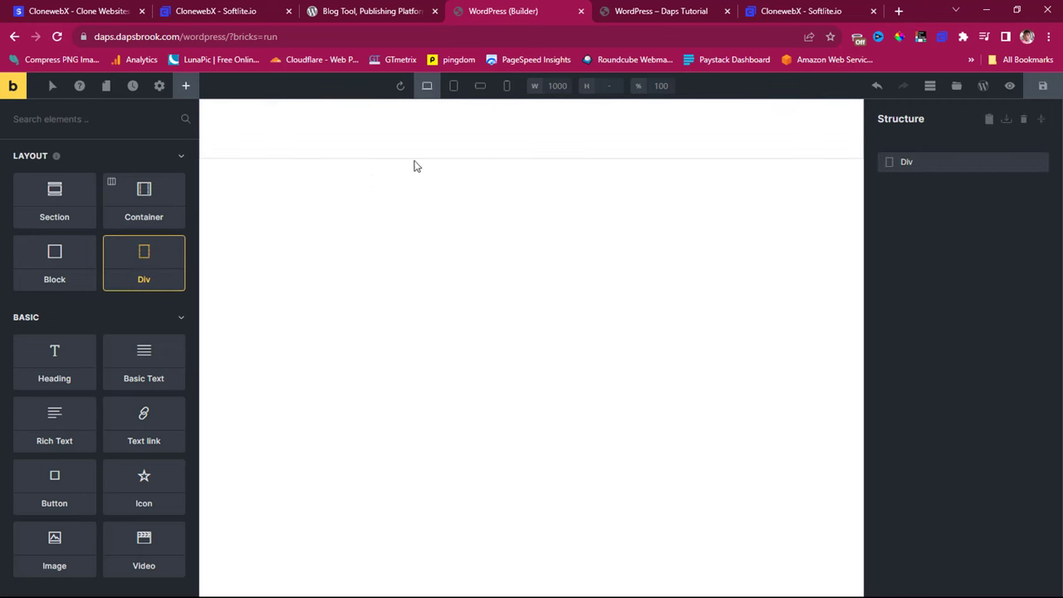
right_click(522, 138)
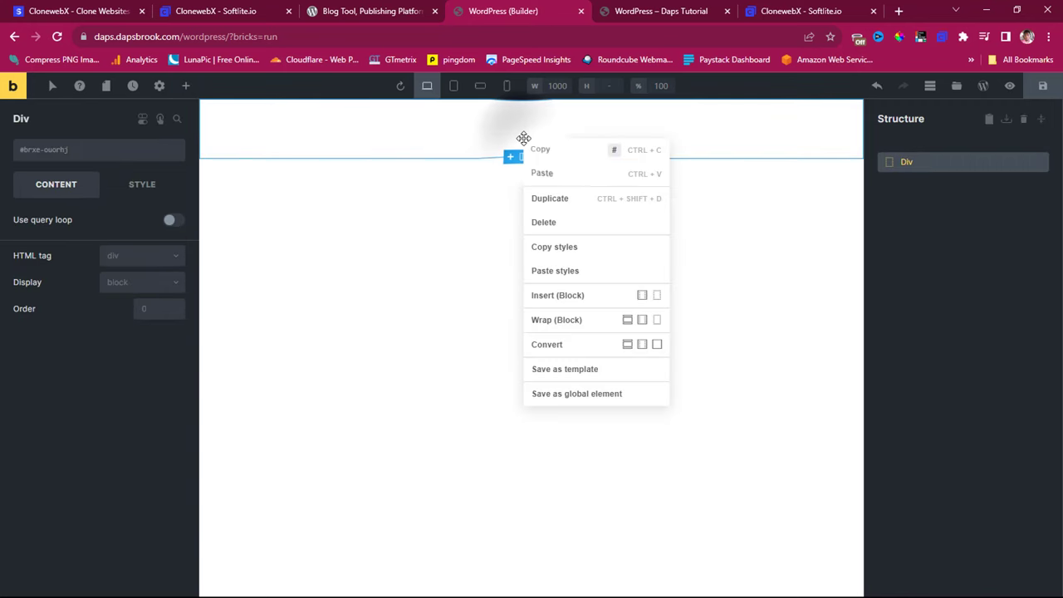
click(542, 173)
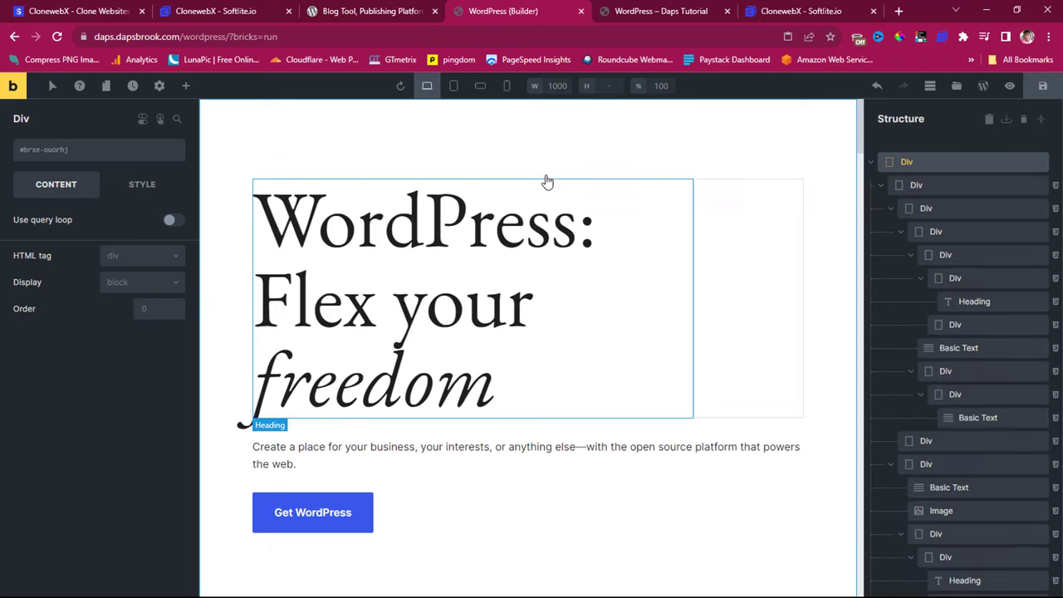
scroll(718, 222, down, 5)
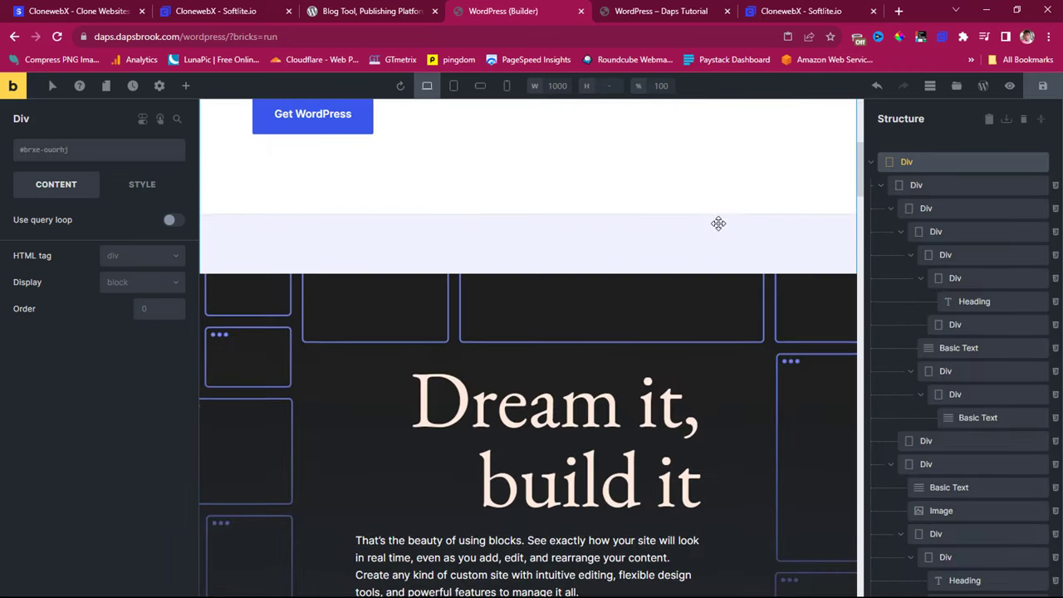
scroll(718, 222, down, 12)
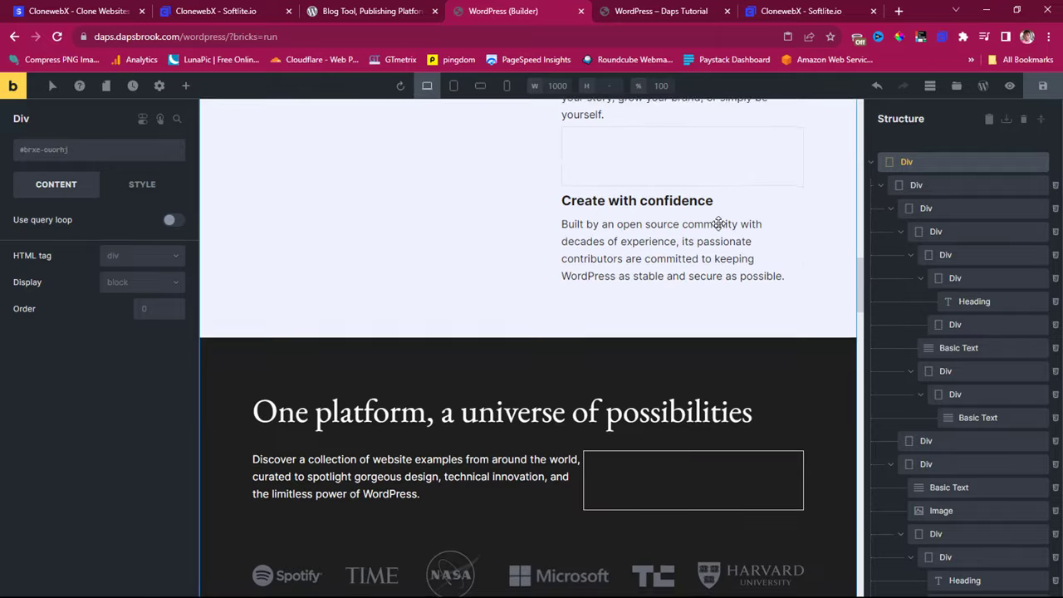
scroll(718, 223, down, 15)
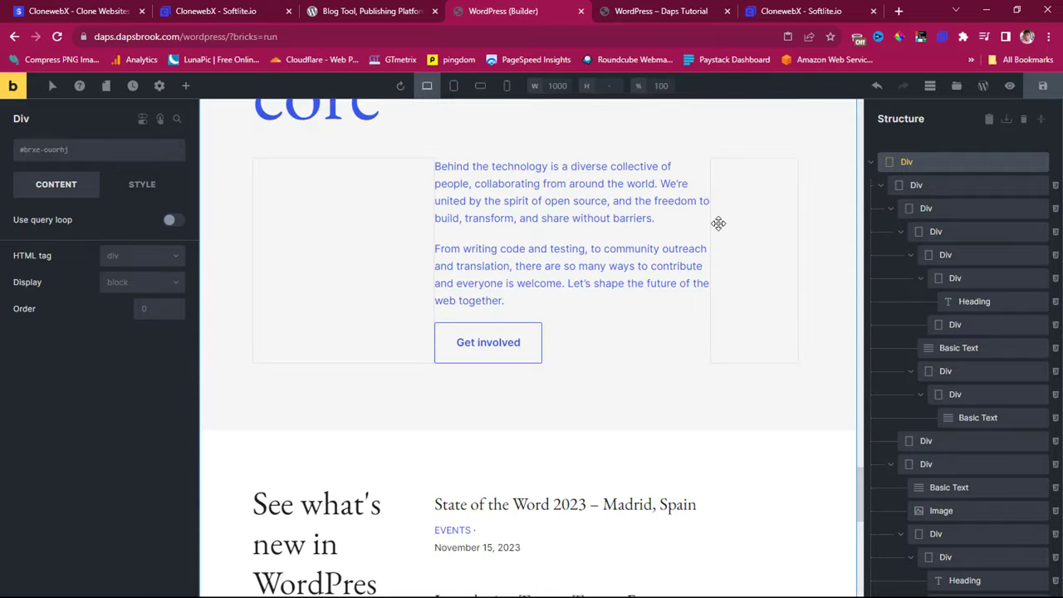
scroll(719, 222, down, 8)
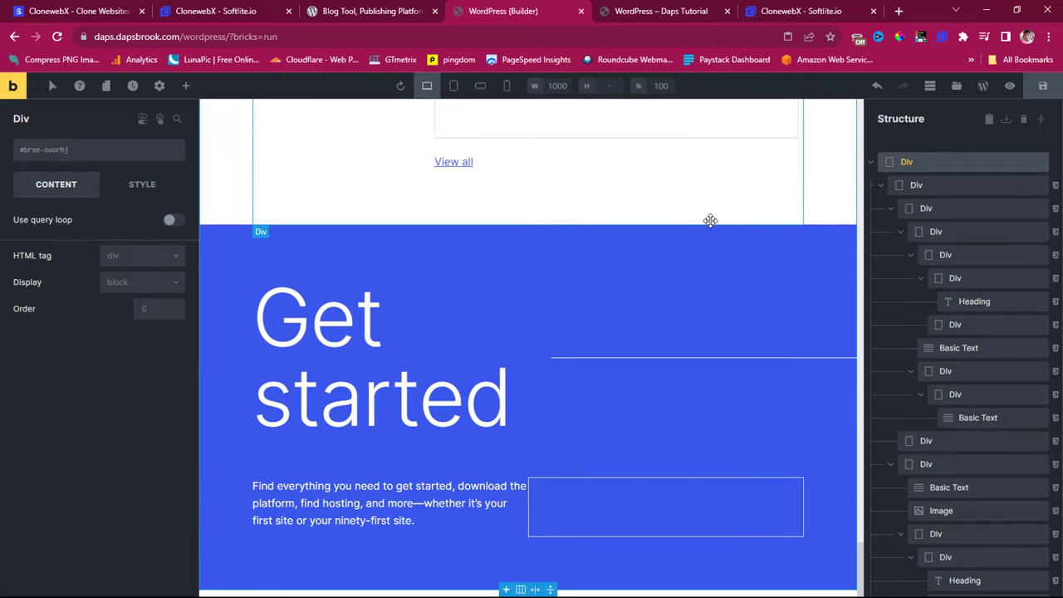
scroll(710, 220, up, 20)
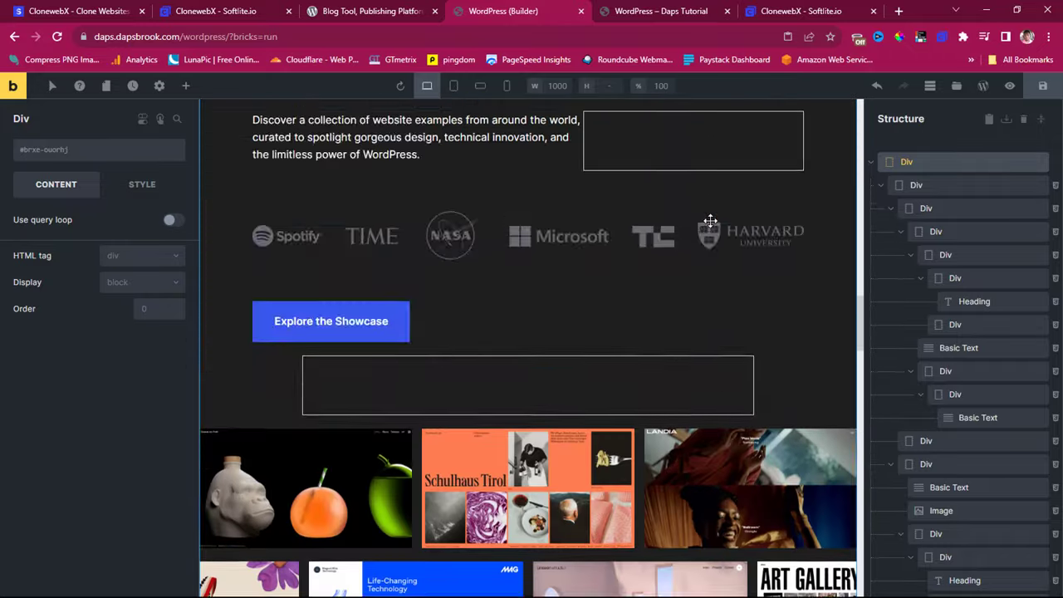
scroll(710, 220, up, 10)
click(453, 86)
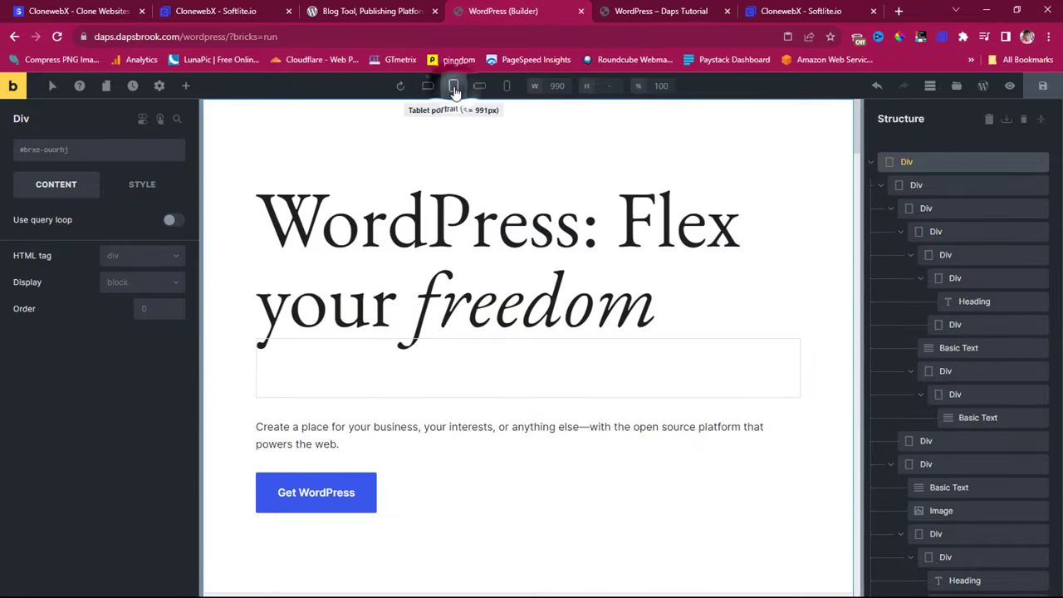
click(480, 86)
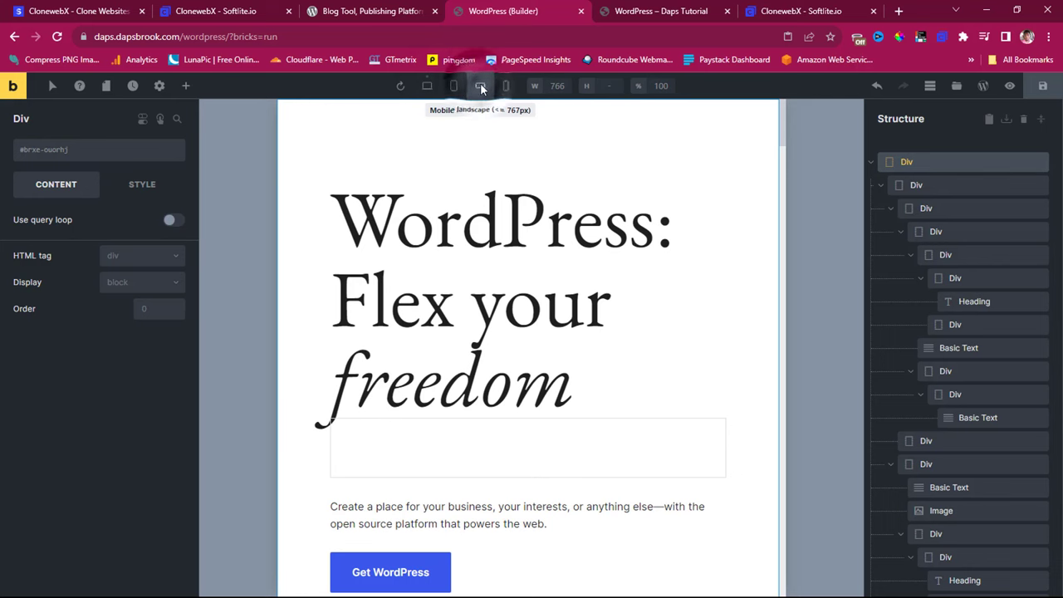
click(506, 86)
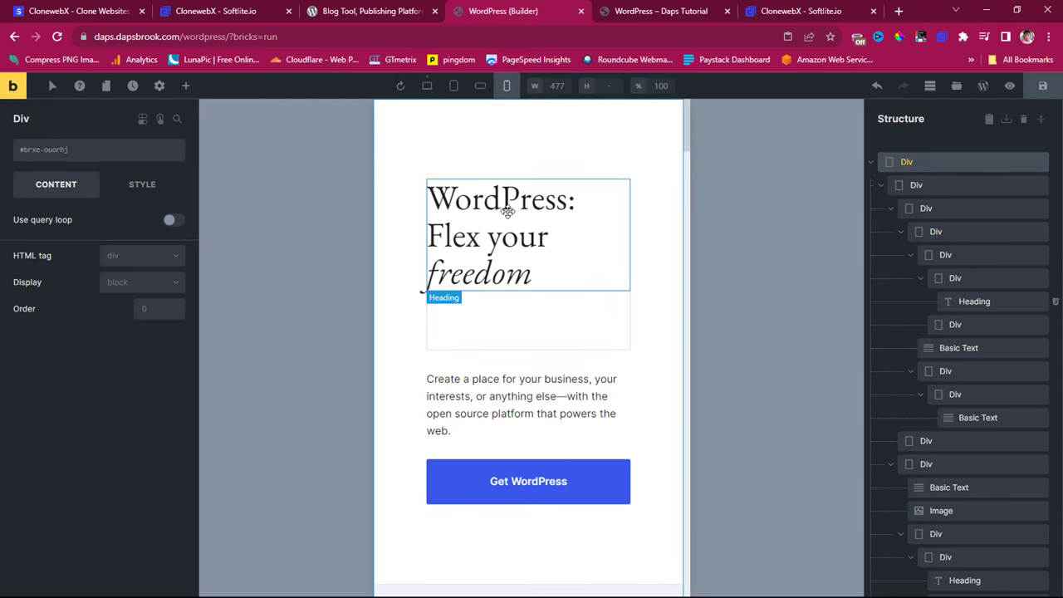
click(427, 86)
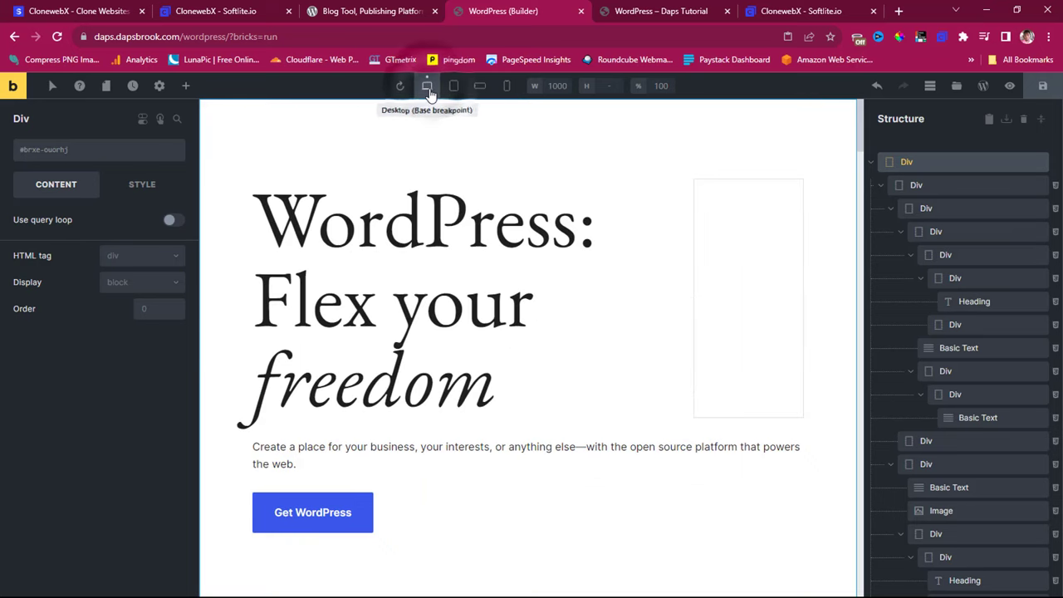
click(513, 272)
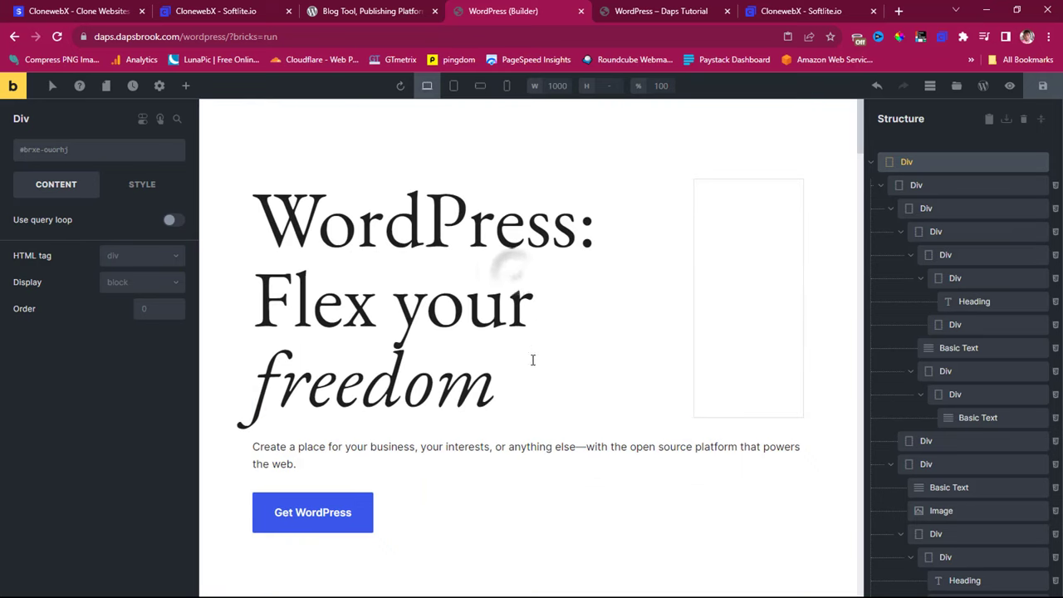
Replace 'Flex your freedom' in the hero heading with 'clone with Daps'
drag(508, 380, 266, 285)
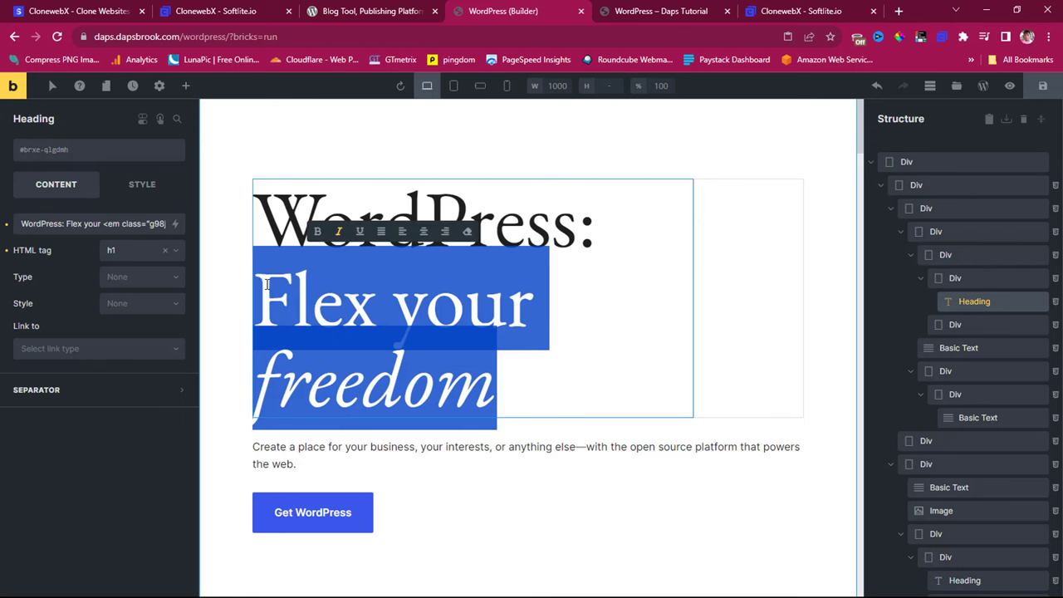
text(clone with Daps)
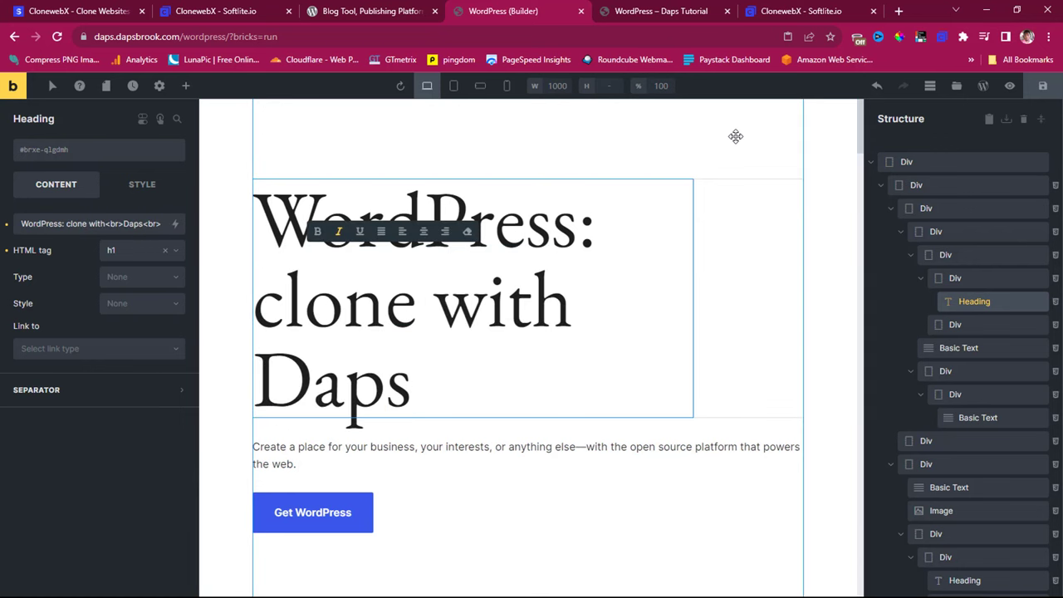
click(815, 163)
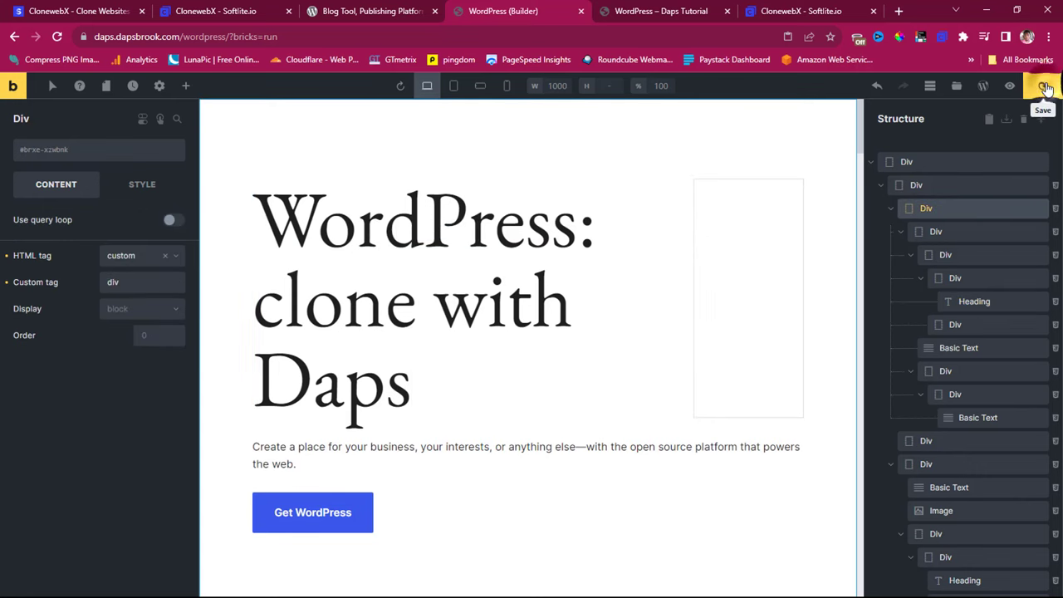
Save the page and reload the live front-end to show the new heading
click(1045, 88)
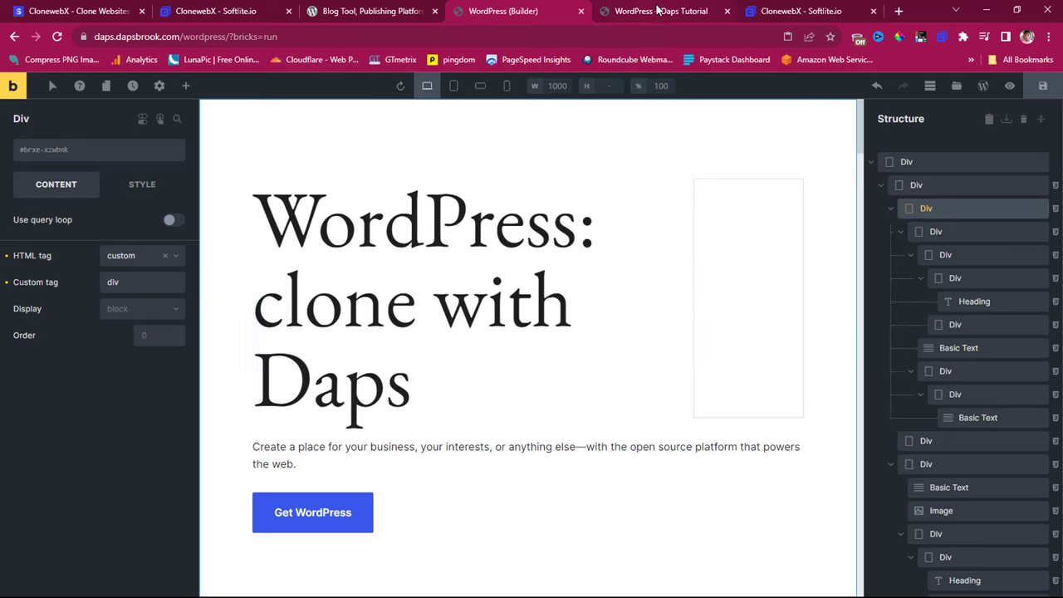
click(655, 10)
click(55, 36)
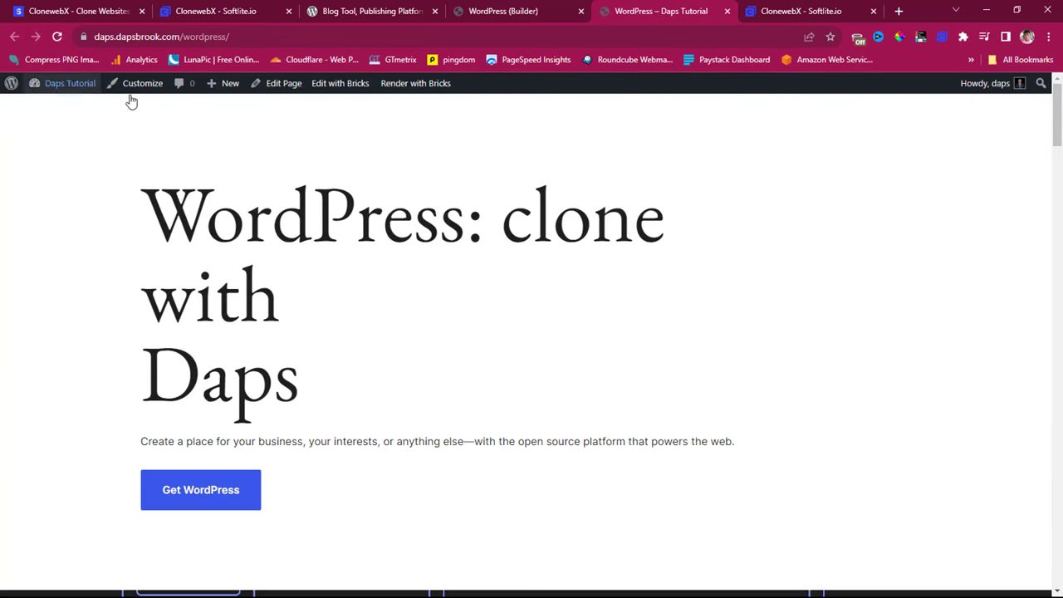
Review the live clone's showcase and news sections, then return to the wordpress.org homepage tab
scroll(723, 340, down, 3)
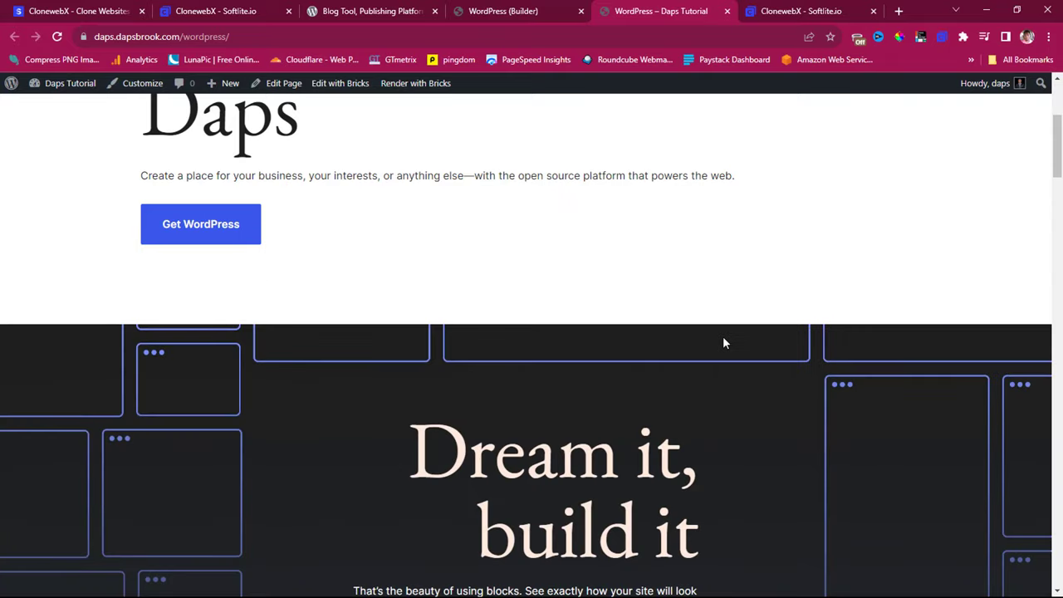
scroll(723, 337, down, 15)
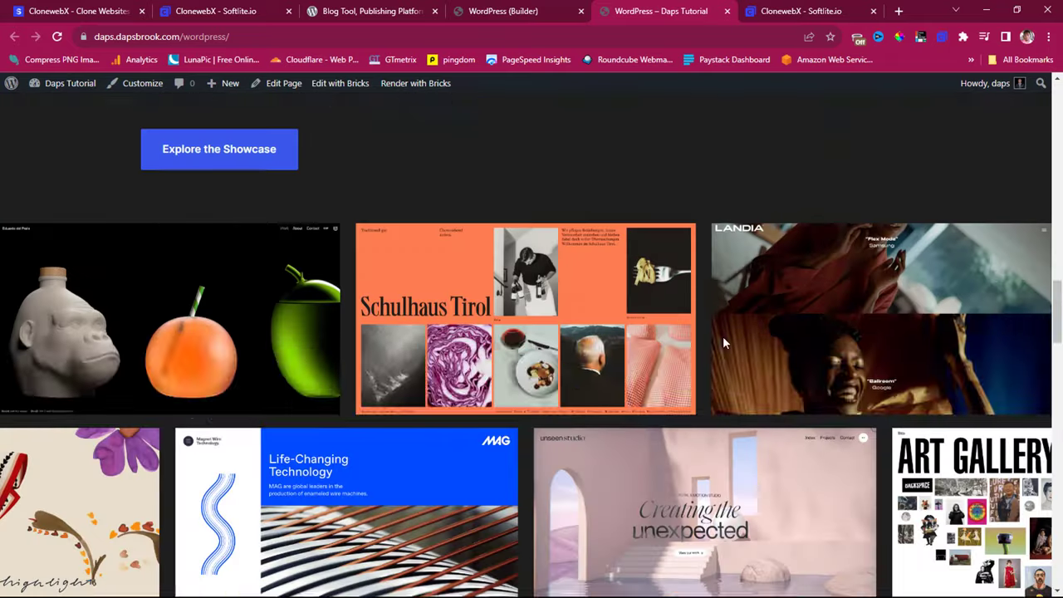
scroll(722, 342, down, 20)
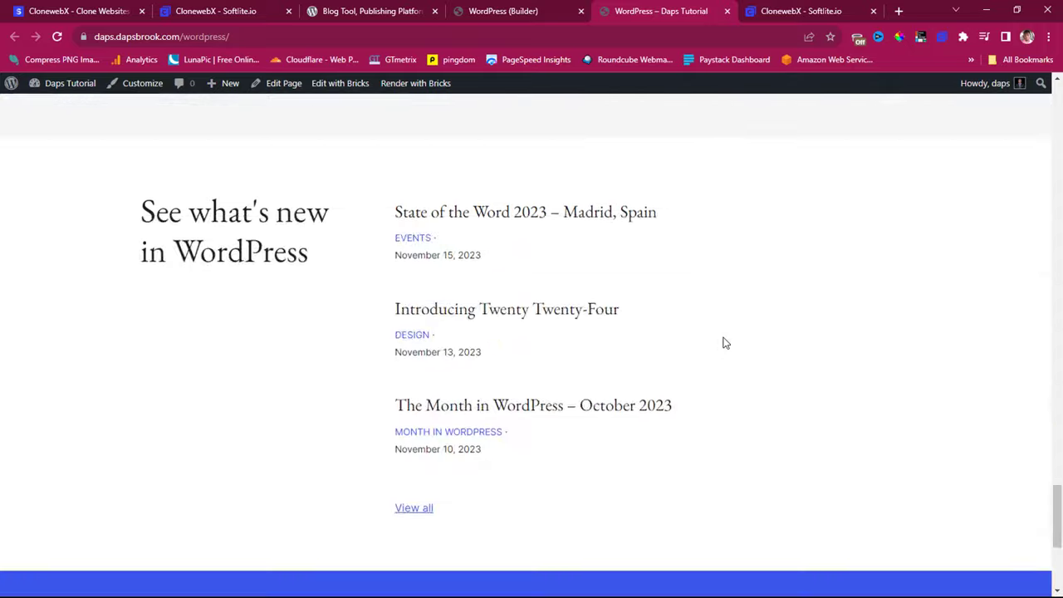
scroll(723, 343, down, 4)
scroll(722, 342, up, 4)
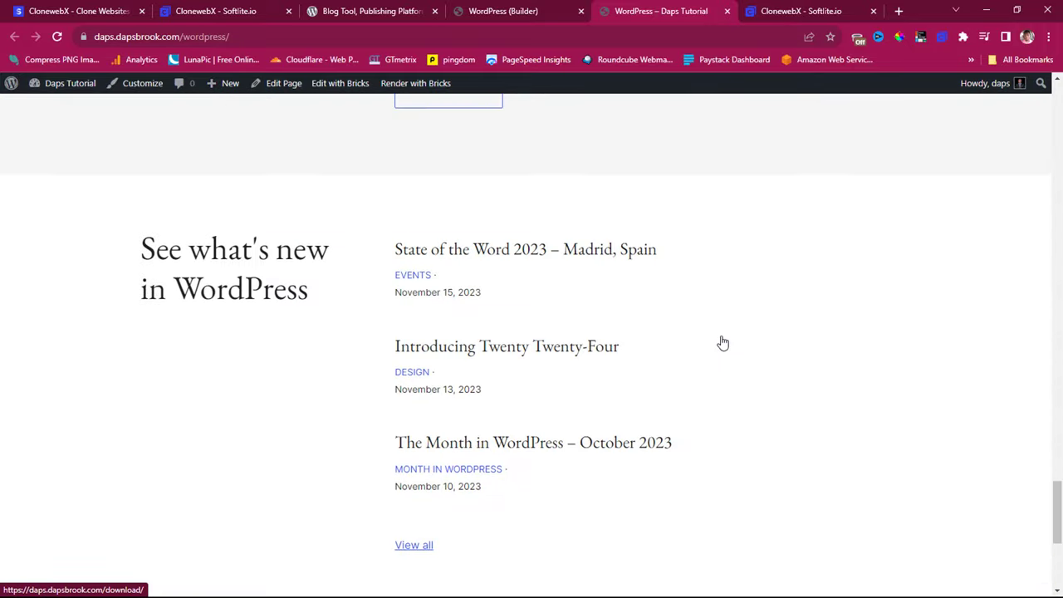
scroll(723, 343, up, 20)
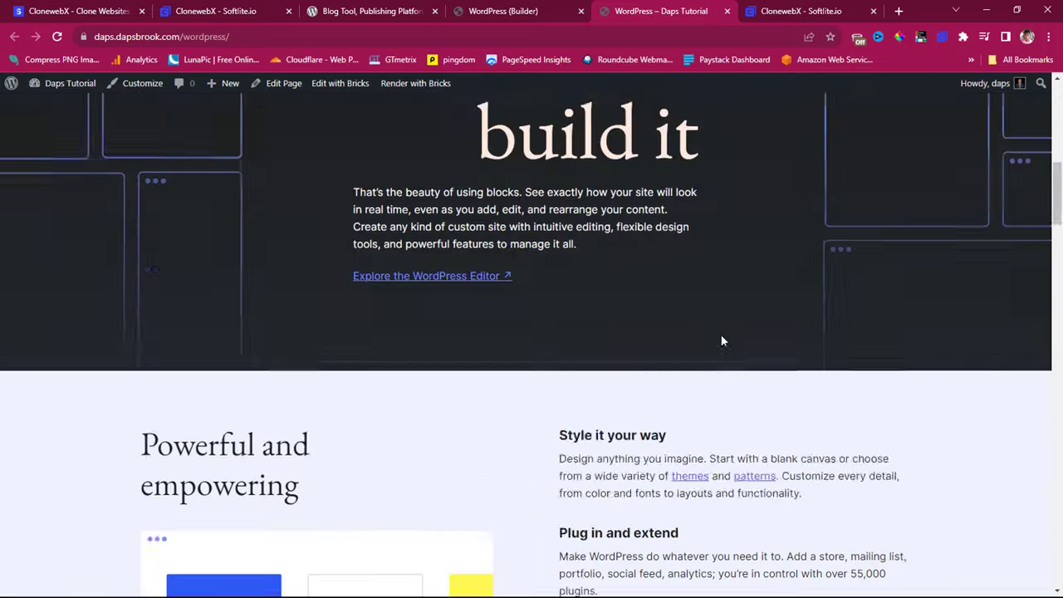
scroll(722, 340, up, 8)
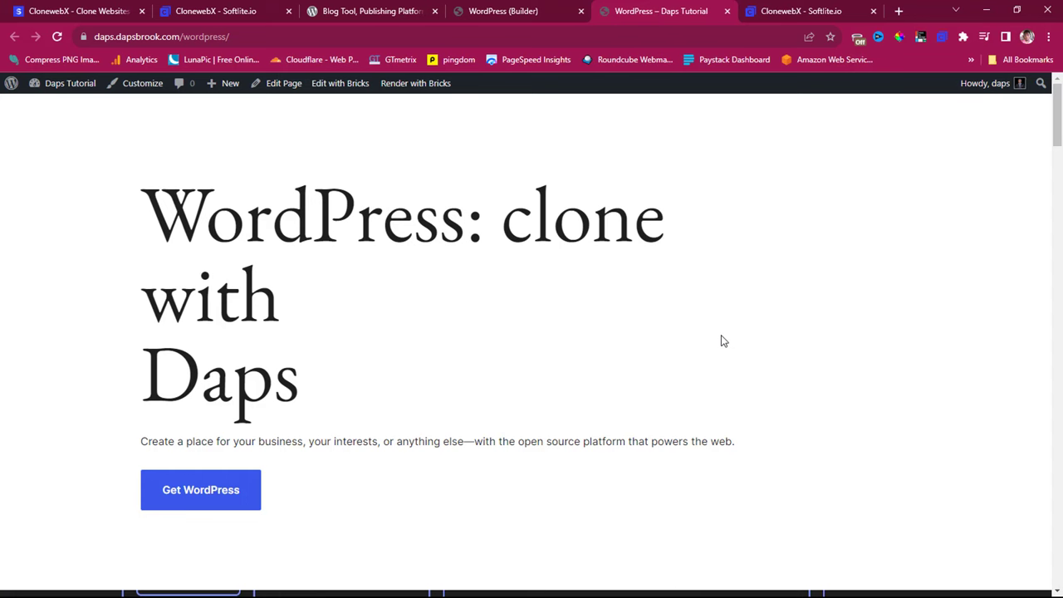
click(373, 11)
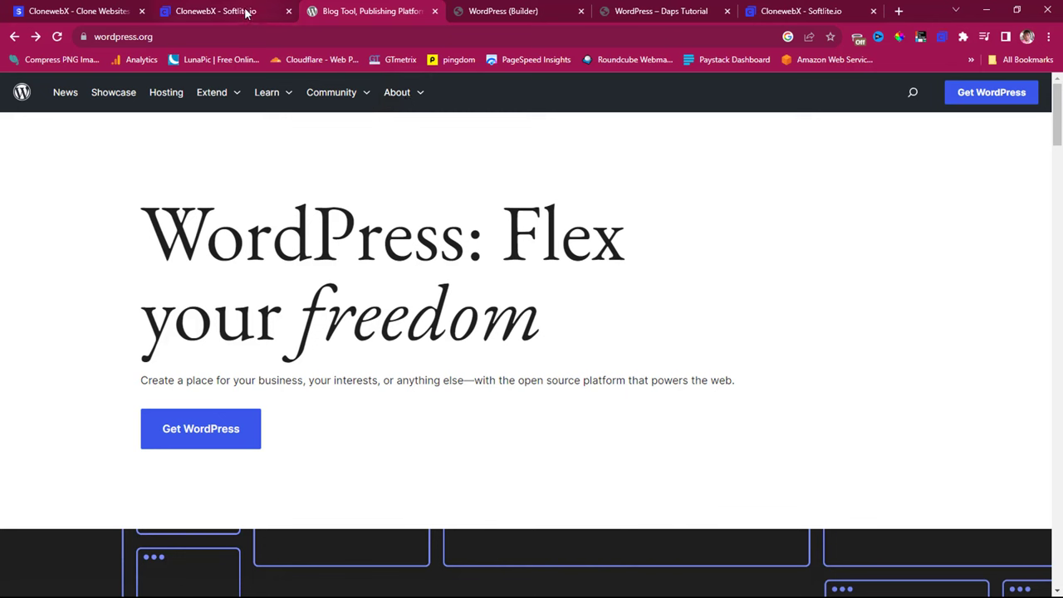
Go to the About WordPress page and add it to the 'wordpress clone' project in CloneWebX
click(400, 95)
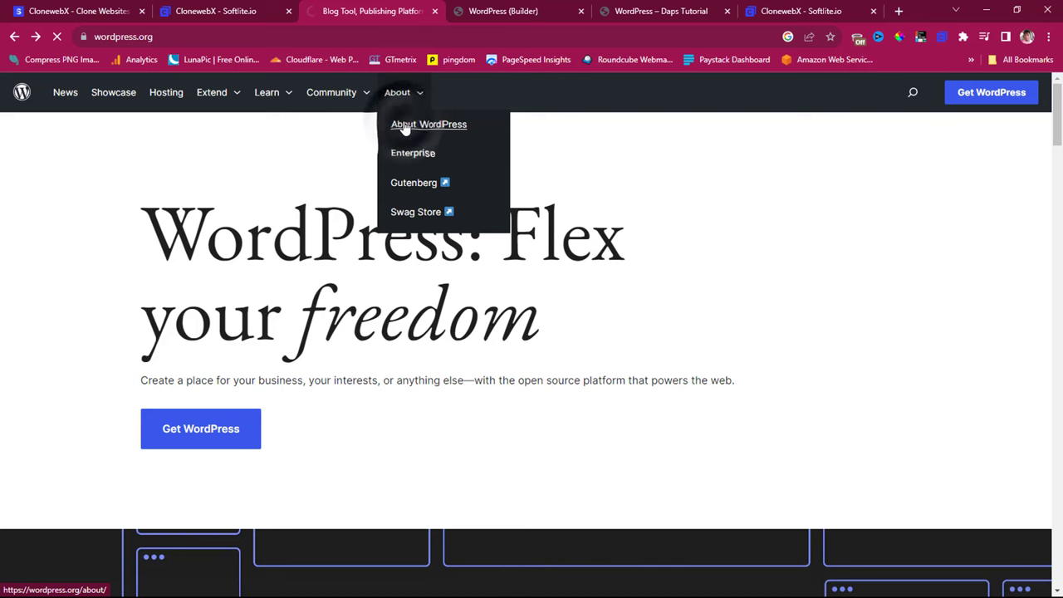
click(405, 125)
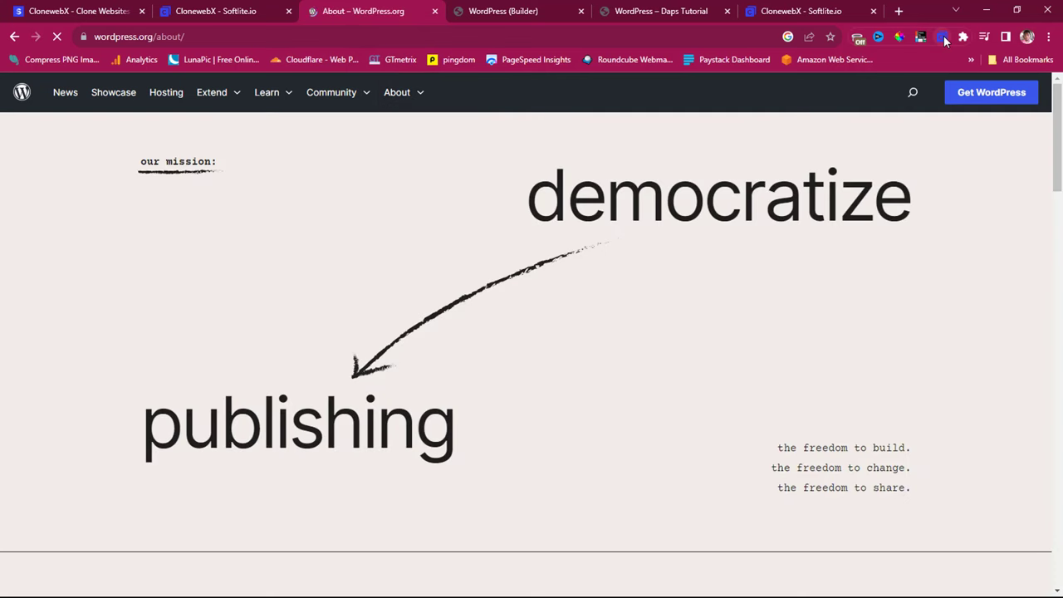
click(944, 40)
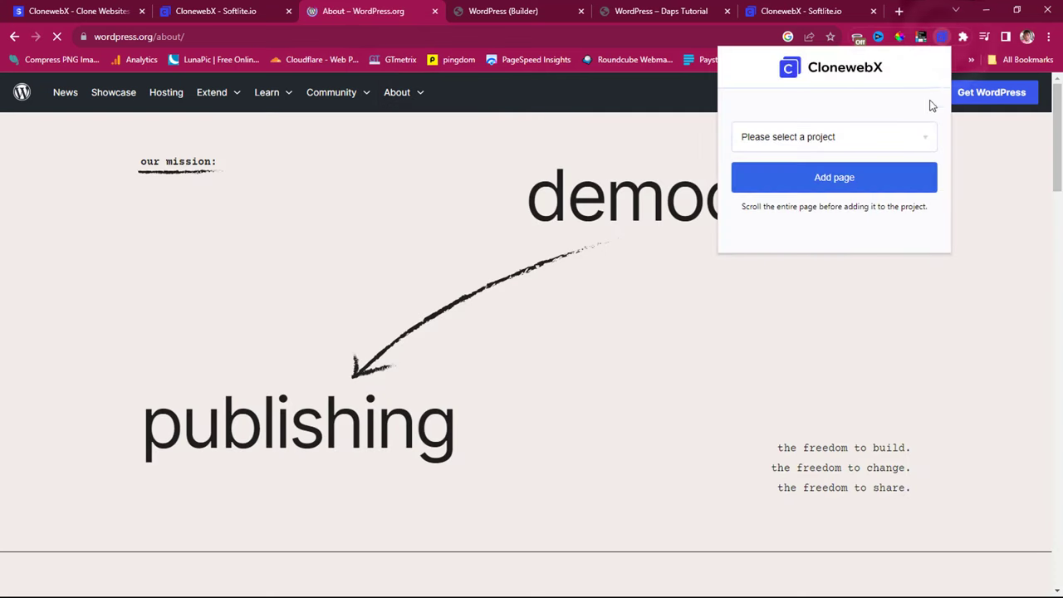
click(866, 142)
click(822, 181)
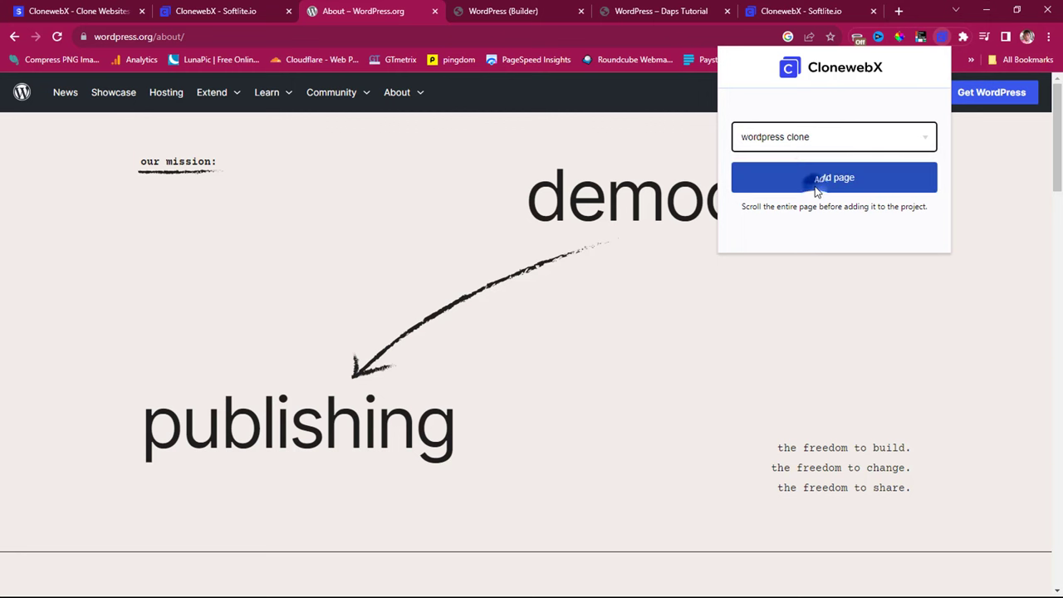
click(848, 190)
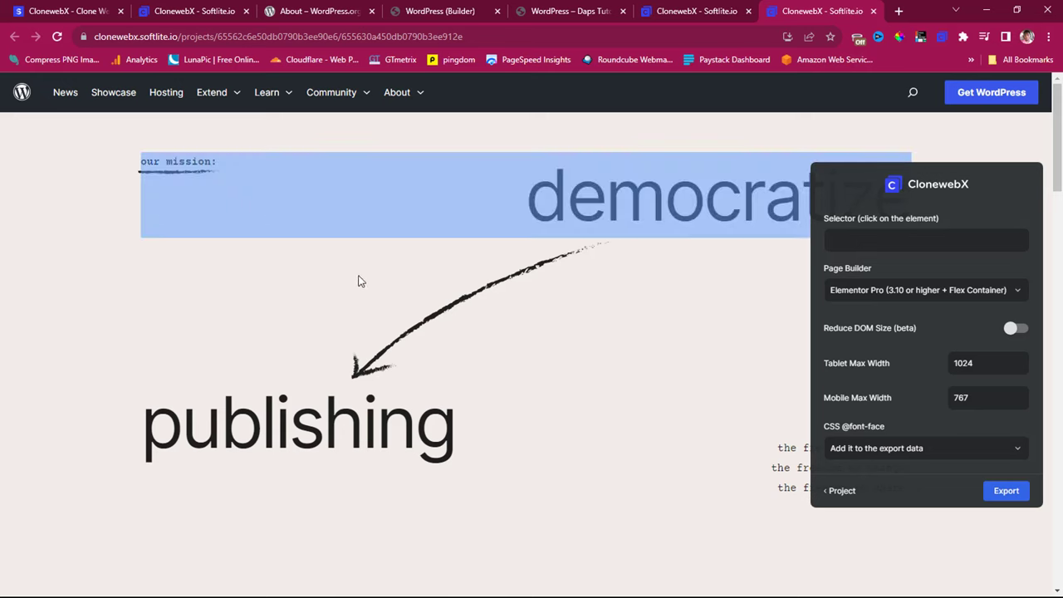
scroll(358, 283, down, 3)
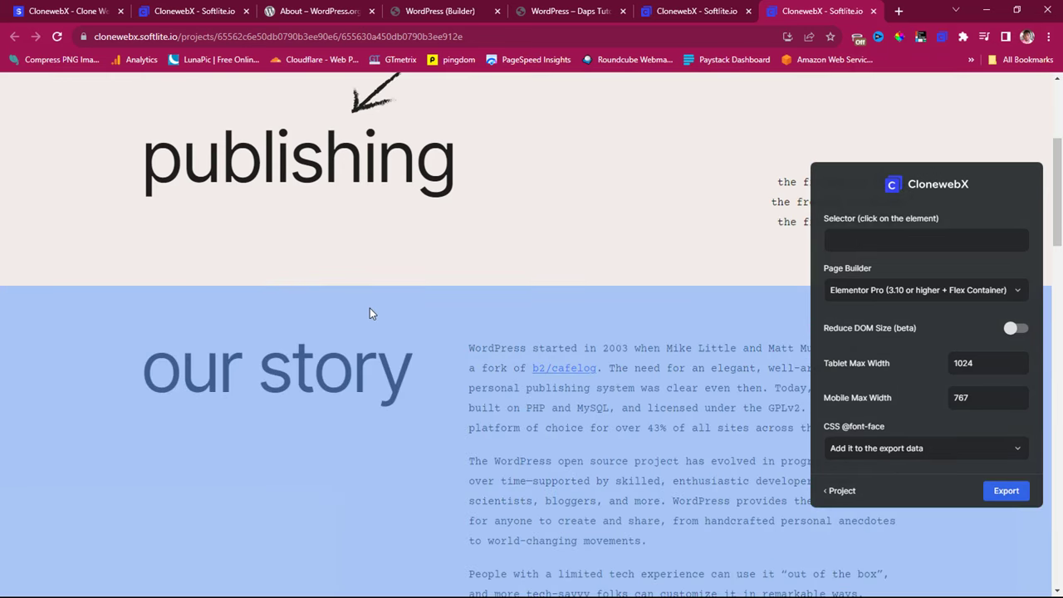
scroll(371, 313, up, 3)
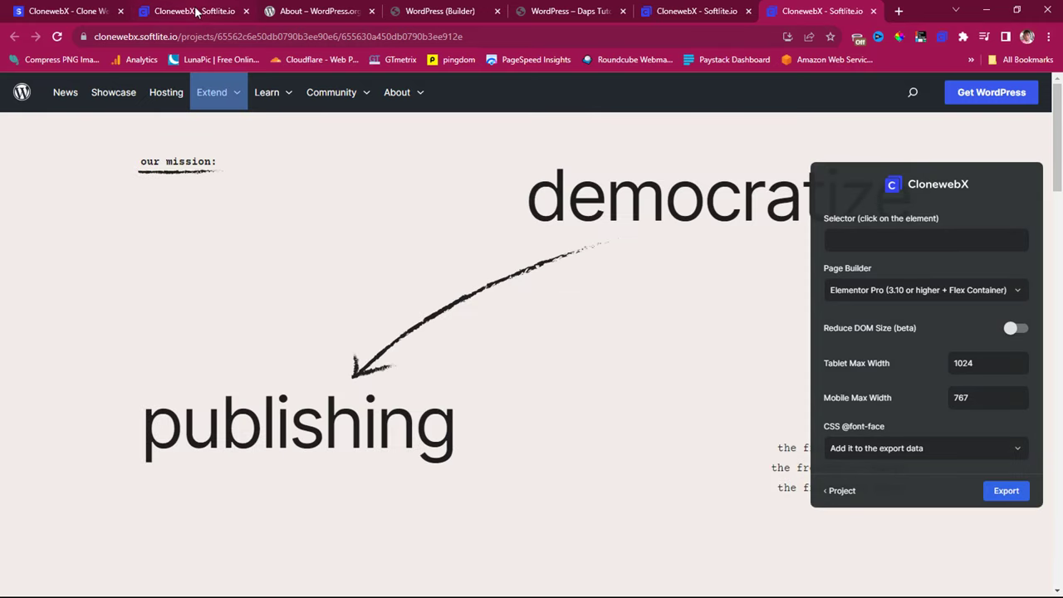
Return to the CloneWebX softlite.io sales page tab and scroll up to its headline
click(79, 11)
scroll(83, 216, up, 10)
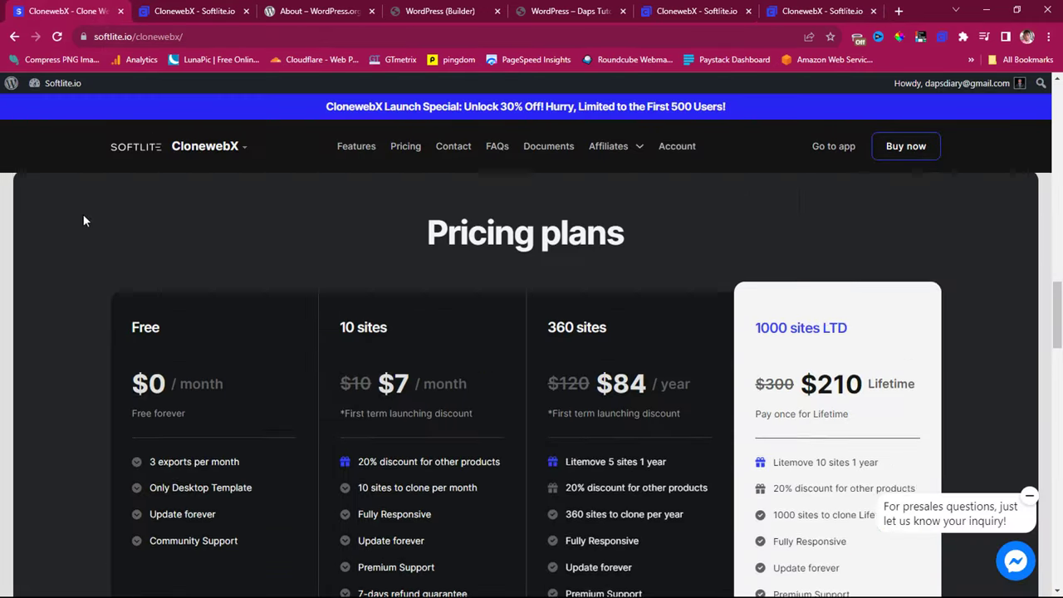
scroll(89, 245, up, 3)
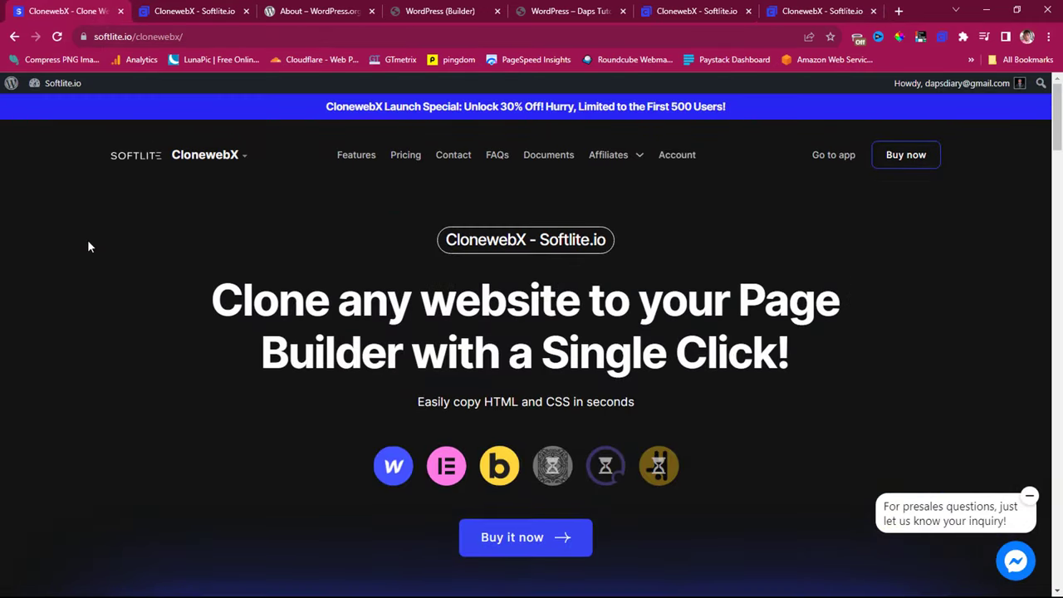